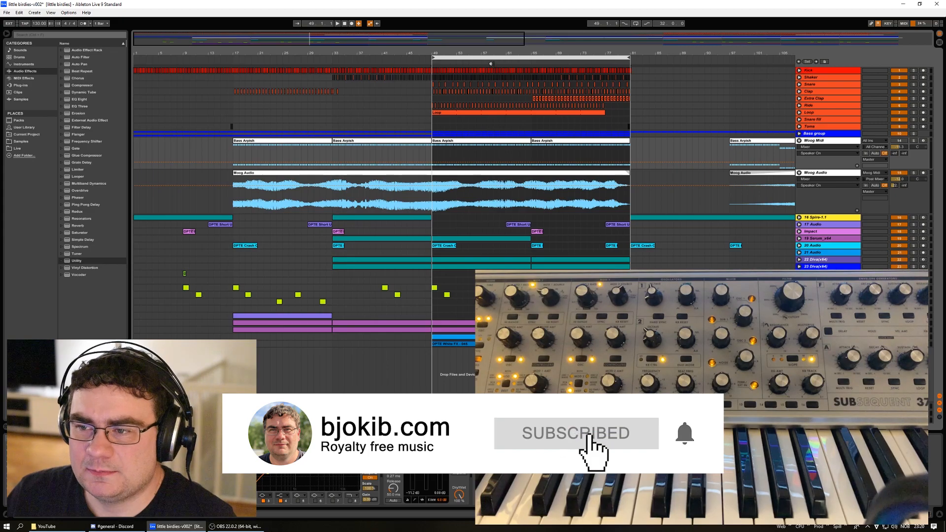
Step: Audition the section from bar 49, then set the loop to 64 bars from bar 17 and play the soloed Moog Audio track
key(space)
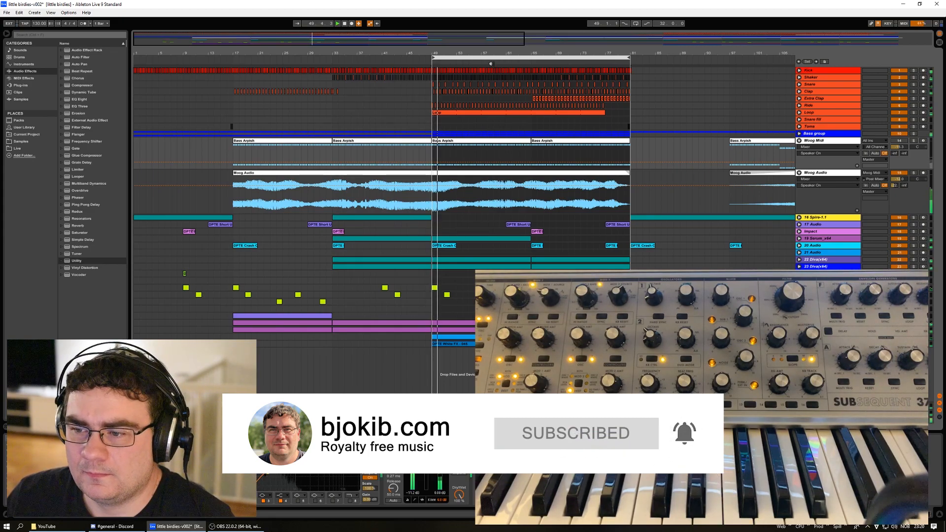
drag(449, 39, 481, 41)
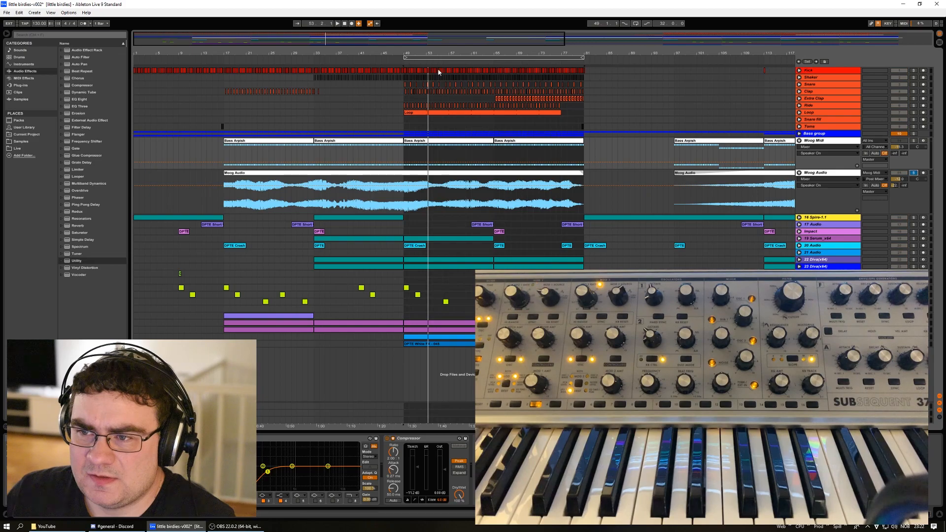
drag(438, 58, 261, 86)
drag(401, 57, 574, 93)
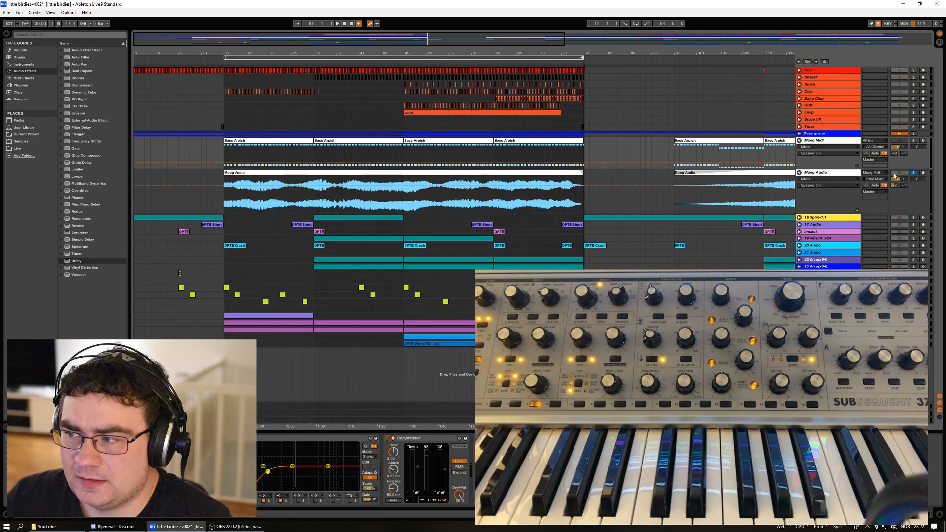
key(space)
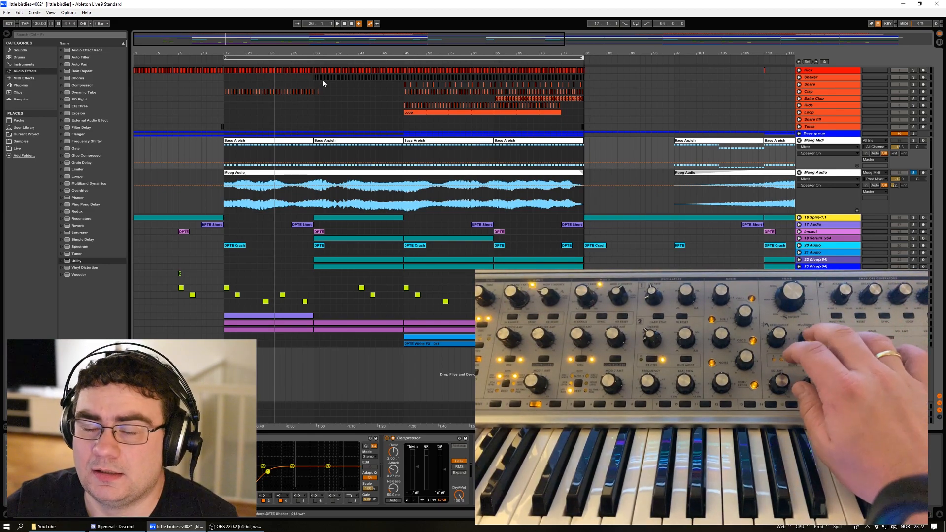
Step: Shorten the loop to start at bar 49 and play it, comparing the soloed Moog Audio track with the full mix
click(914, 173)
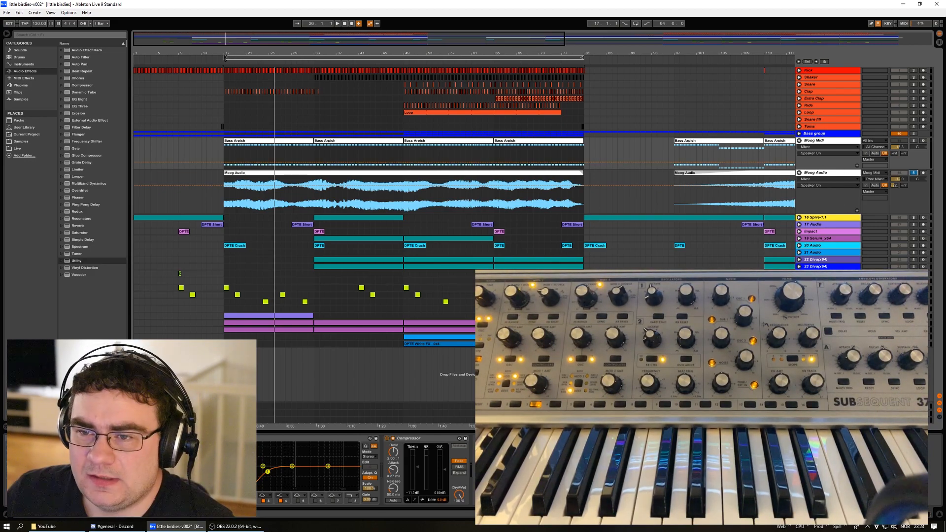
mouse_move(225, 58)
mouse_down()
mouse_move(455, 86)
mouse_move(410, 95)
mouse_up()
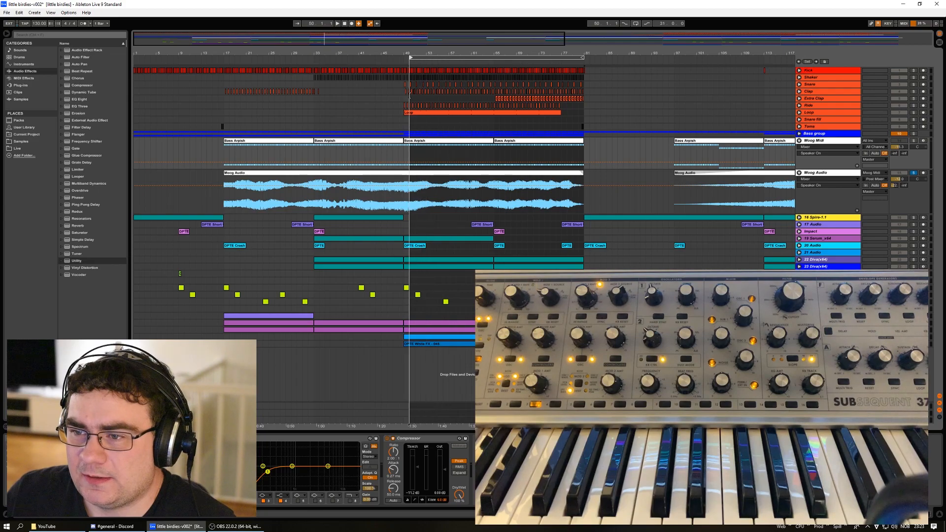
click(338, 23)
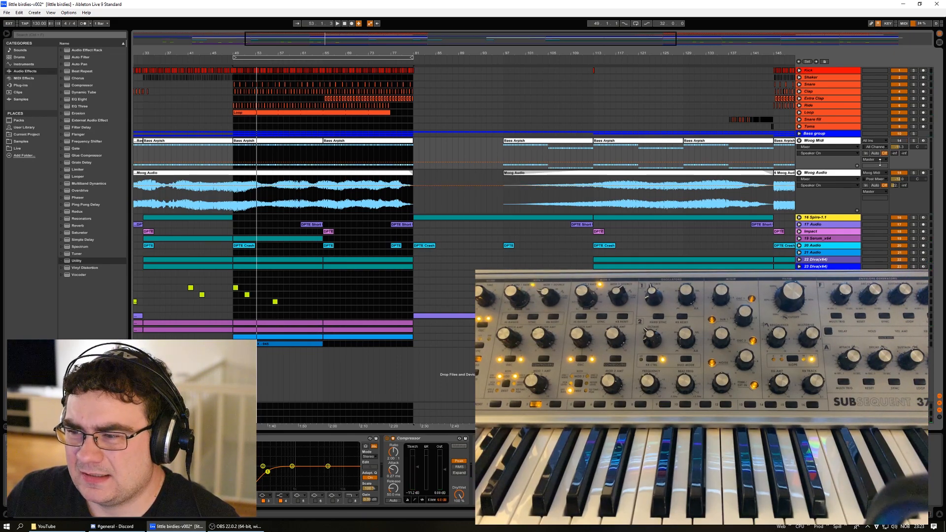
click(915, 173)
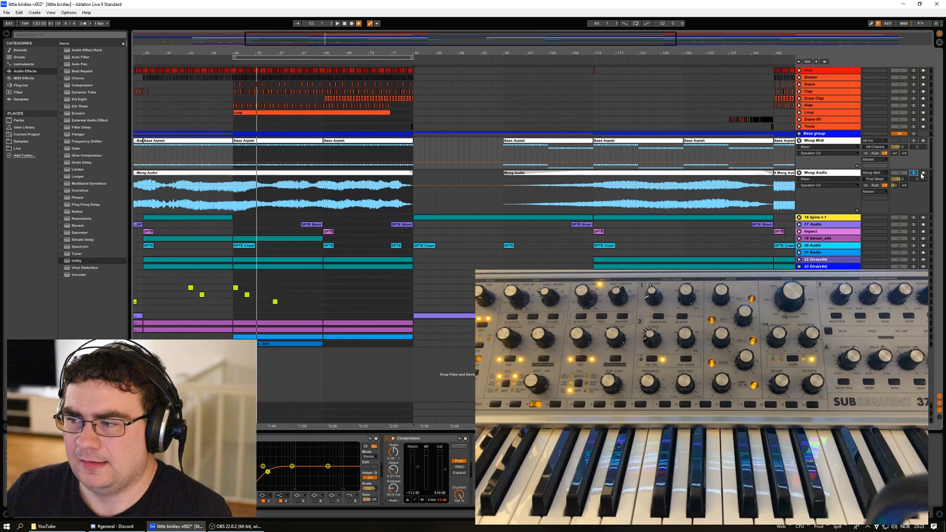
Step: Unfold the Bass group, solo it together with Moog Audio and play the loop from bar 49
click(891, 135)
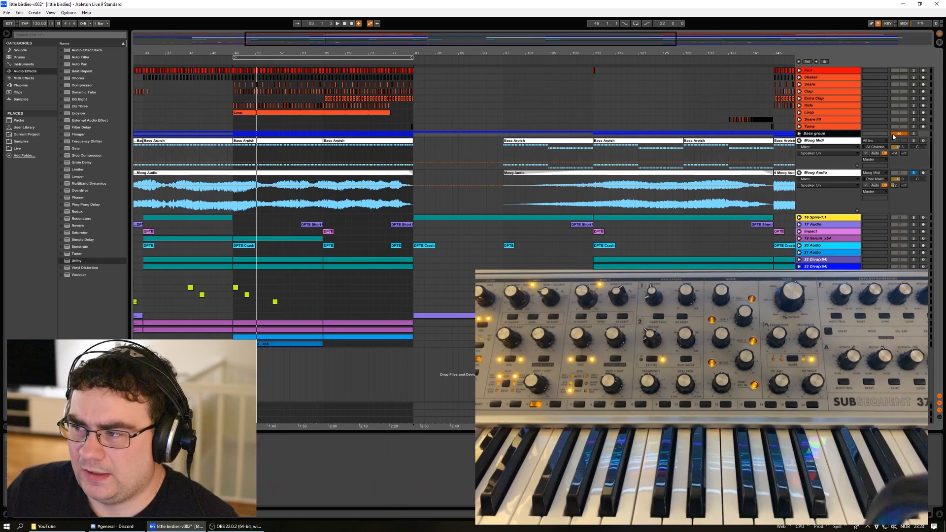
click(799, 134)
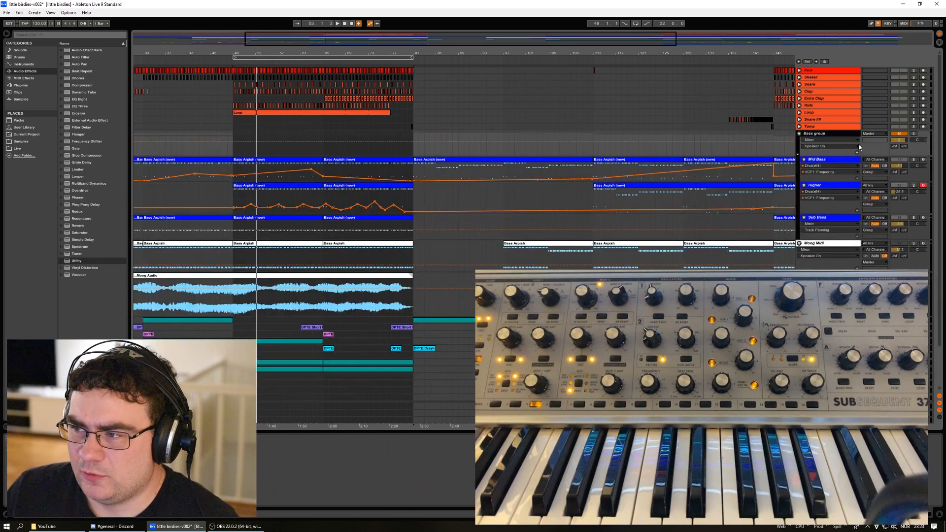
click(914, 134)
click(245, 58)
key(space)
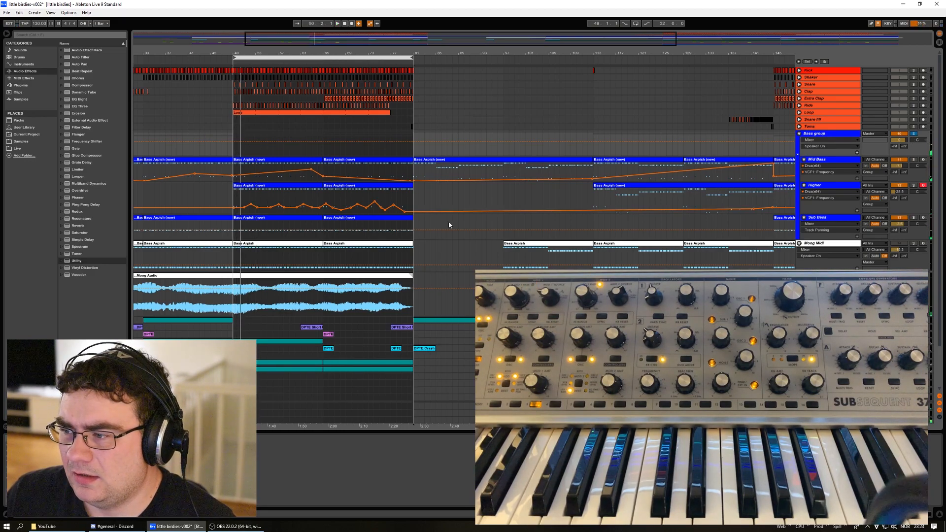
Step: Take the Bass group out of solo and play the Moog Audio track on its own
scroll(800, 240, down, 2)
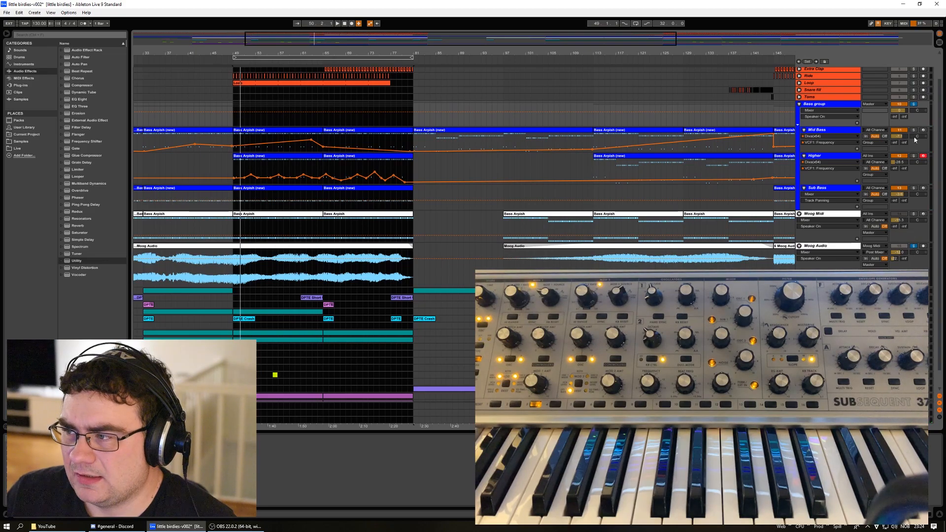
click(913, 105)
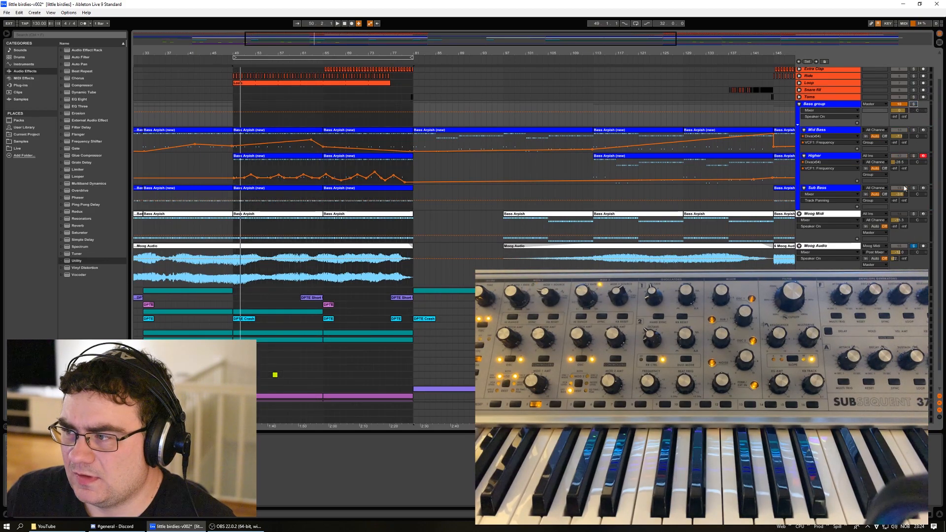
key(space)
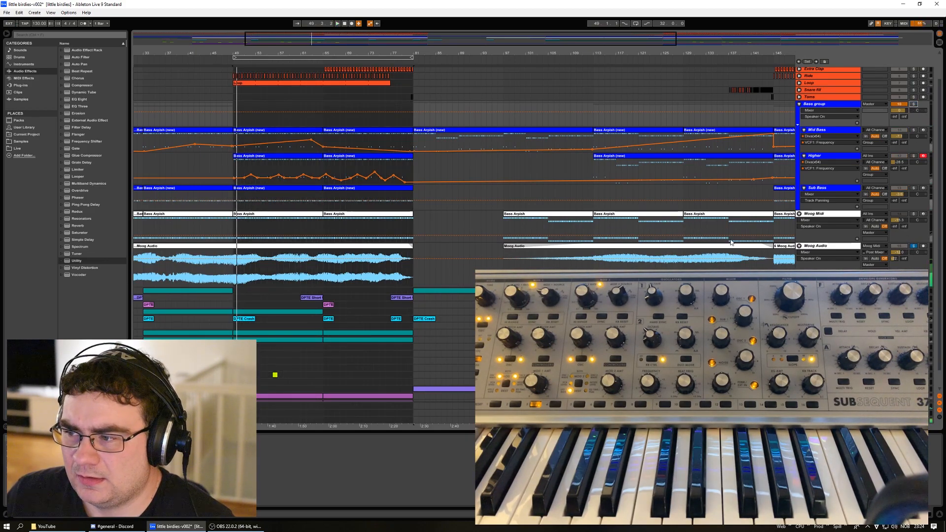
Step: Solo the Moog Midi track alongside Moog Audio and play the section
click(830, 215)
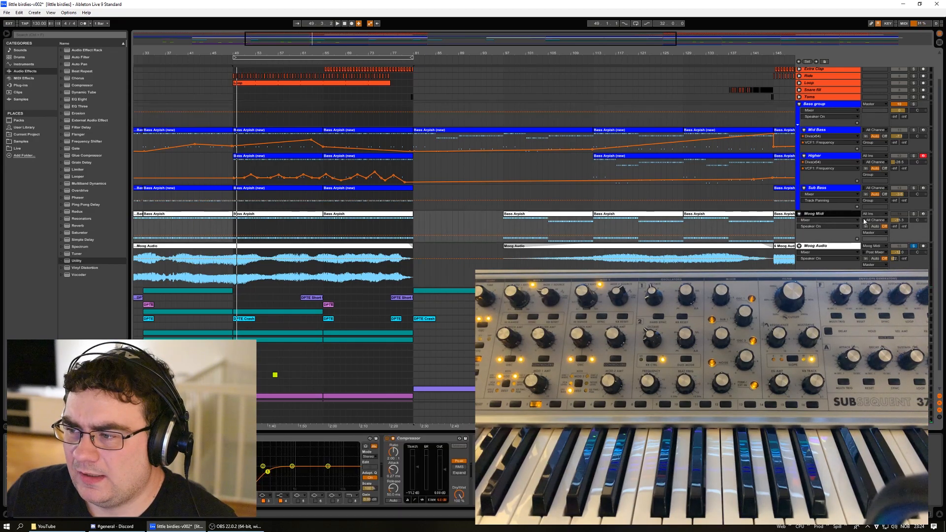
click(900, 215)
ctrl+click(913, 215)
key(space)
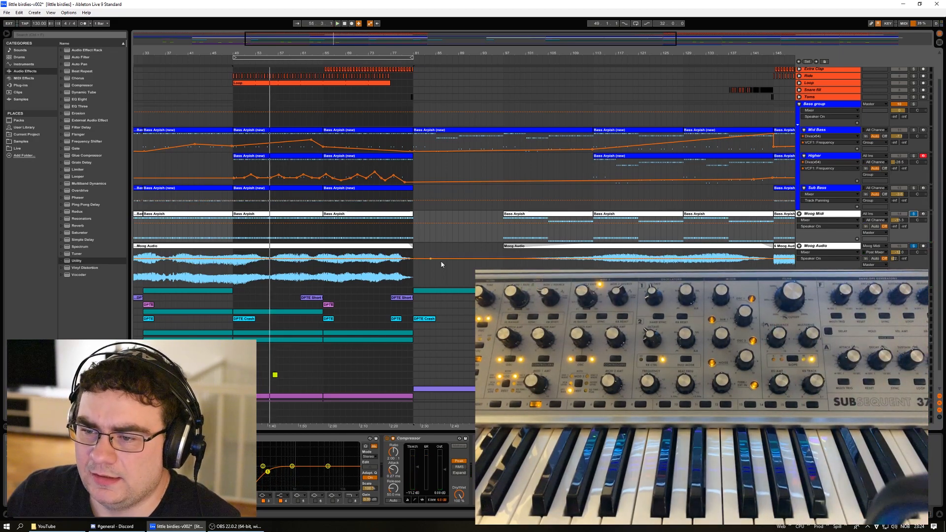
Step: Turn off the solo on the Moog tracks and insert a new audio track directly below Moog Midi
click(724, 251)
drag(423, 50, 323, 44)
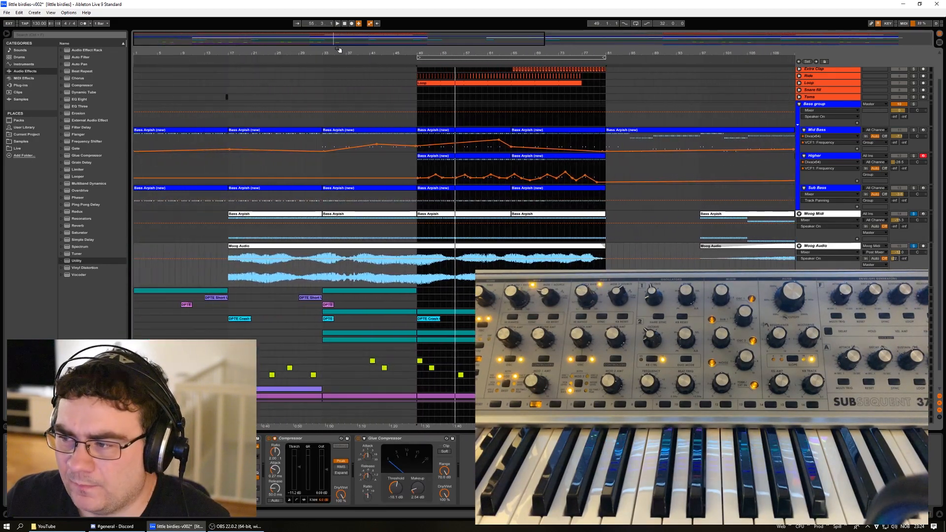
click(914, 214)
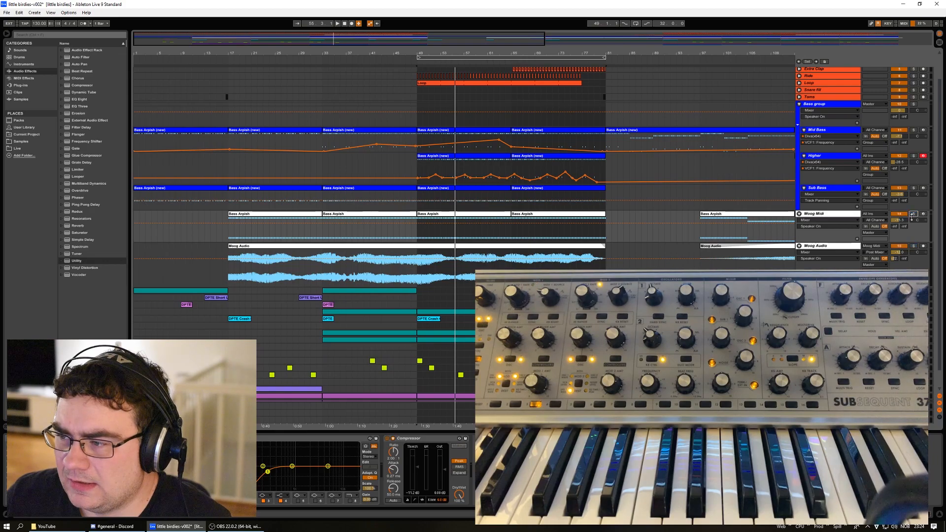
click(809, 214)
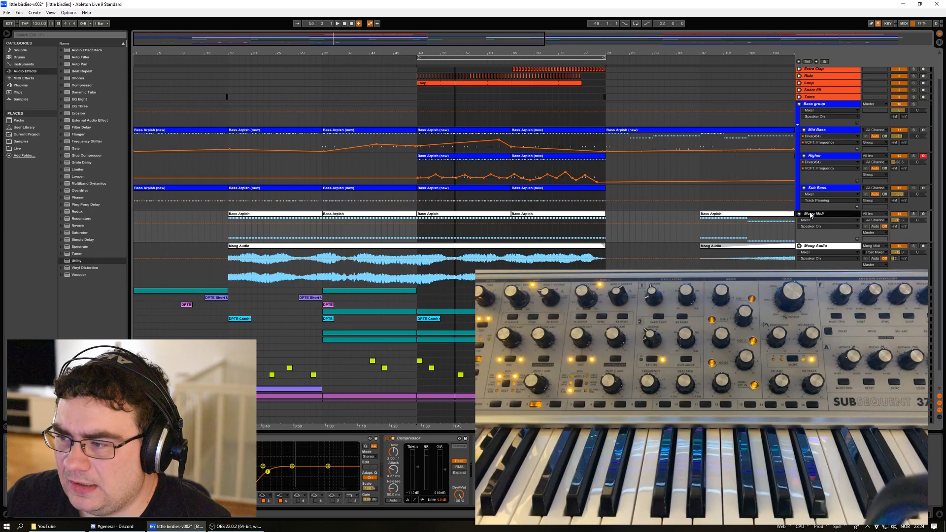
right_click(818, 216)
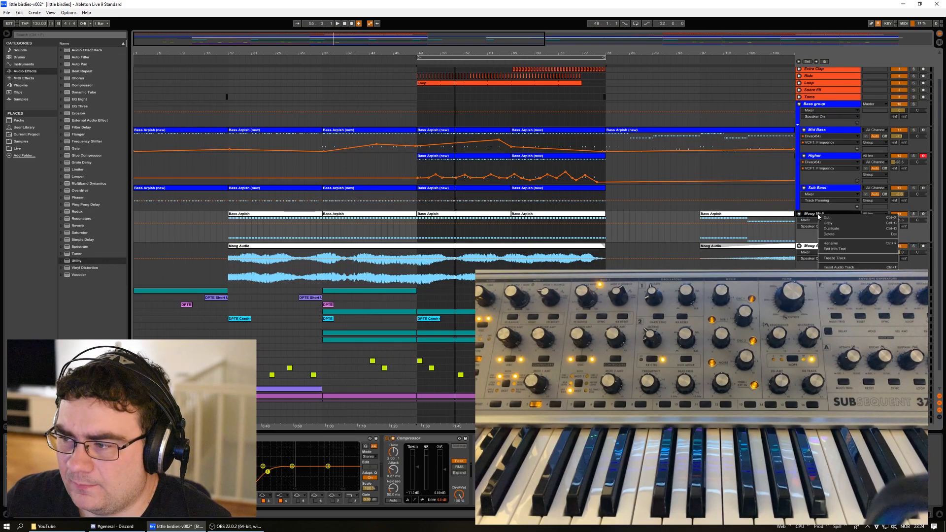
click(853, 267)
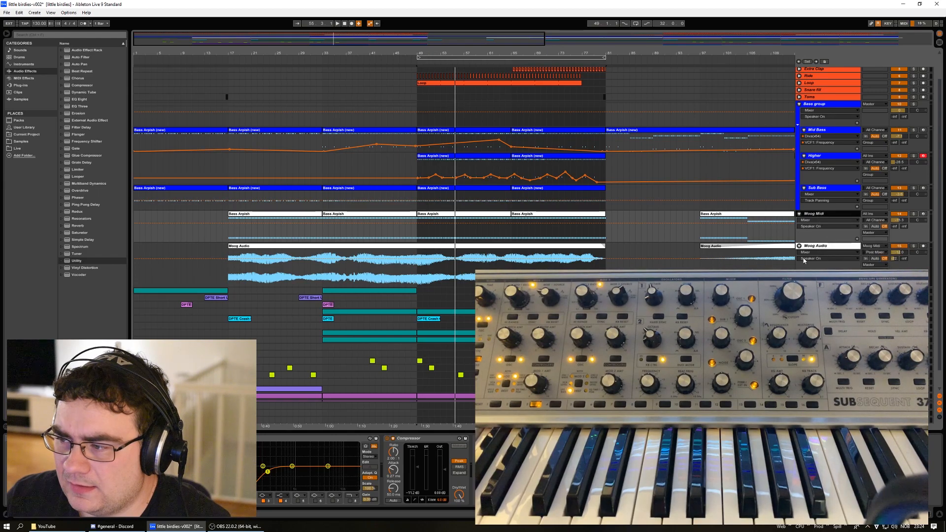
Step: Route the new audio track's input from Moog Midi, tapped at Pre FX
scroll(816, 198, down, 3)
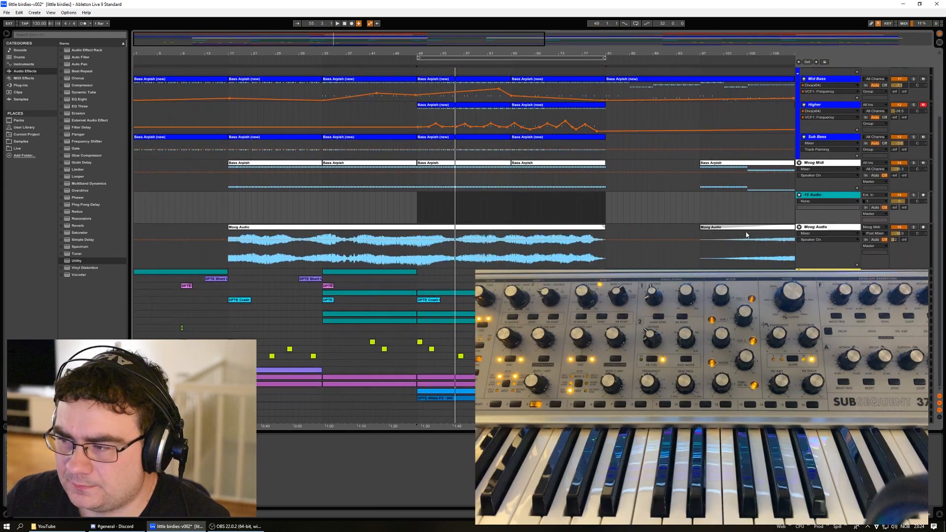
right_click(817, 195)
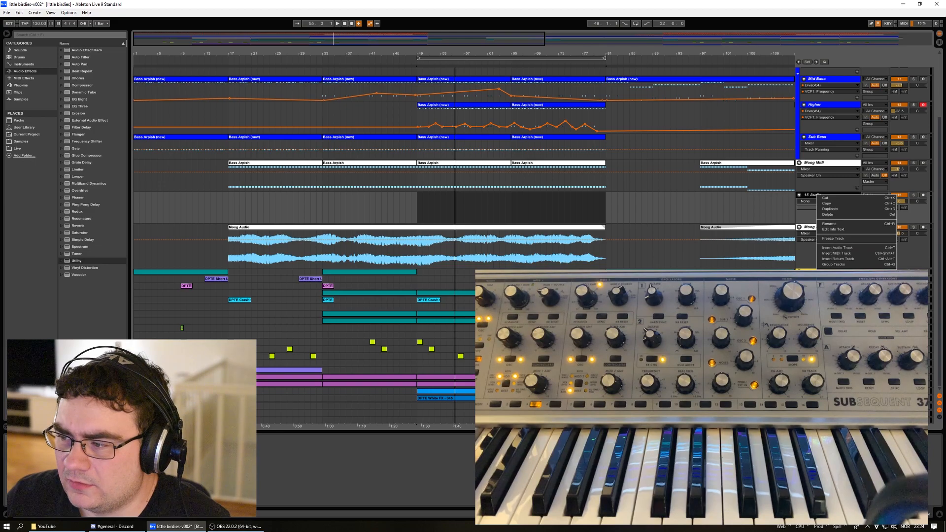
click(593, 213)
click(753, 207)
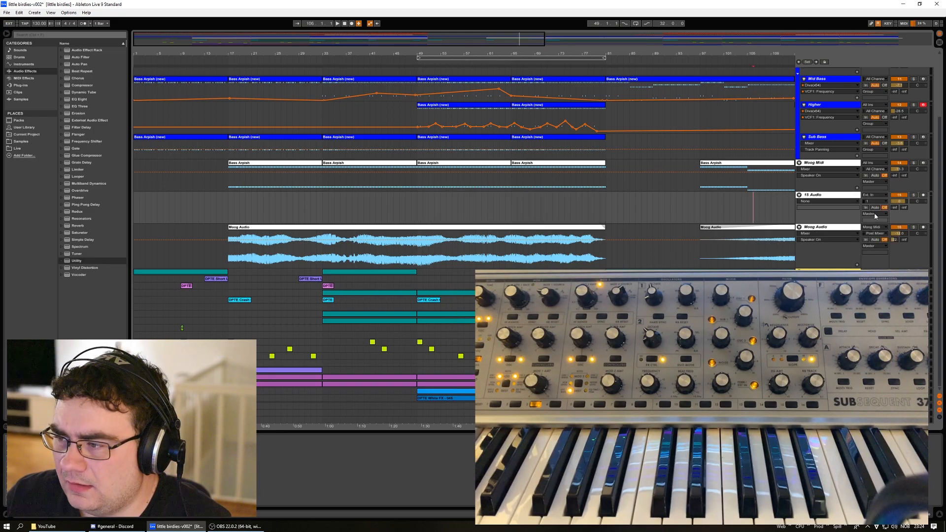
click(875, 195)
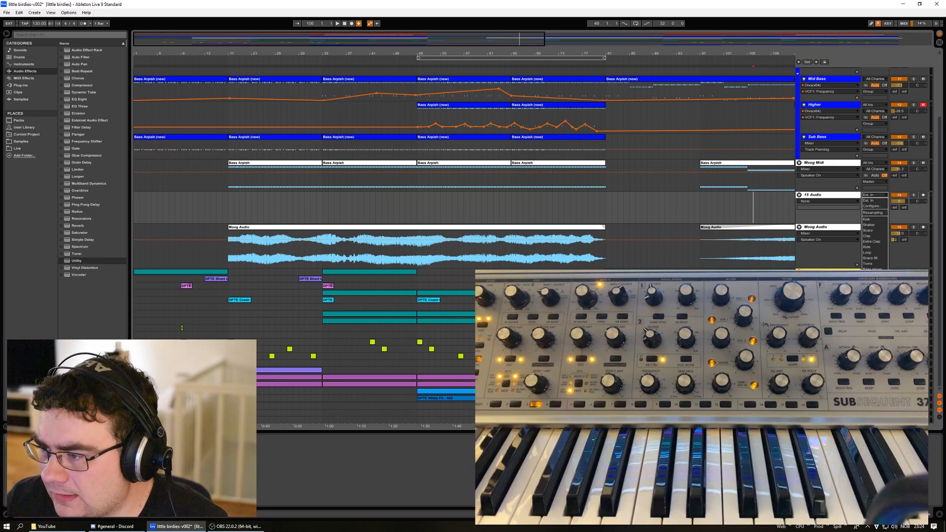
click(869, 291)
click(849, 164)
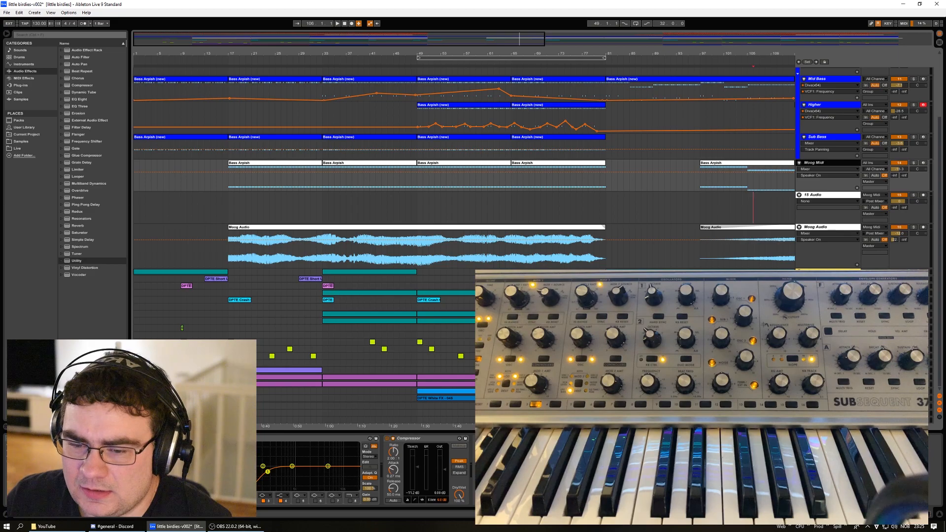
click(844, 208)
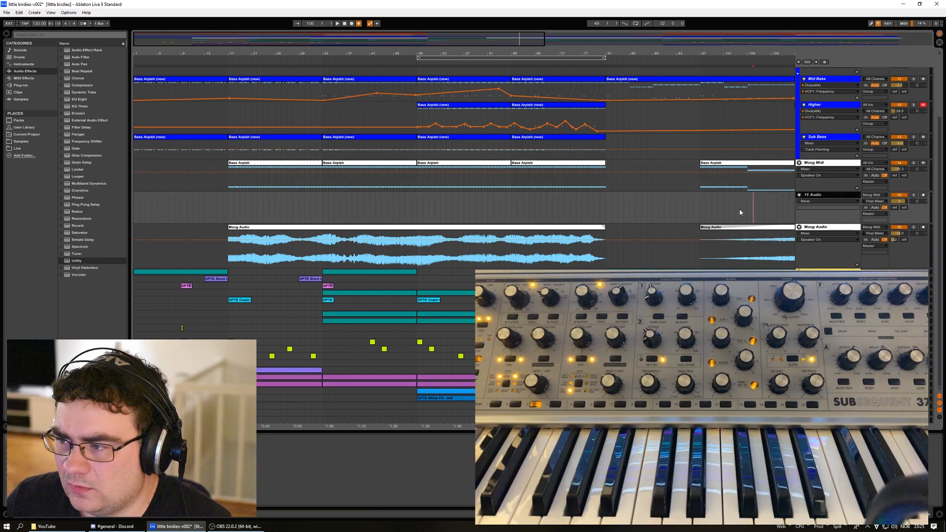
click(875, 202)
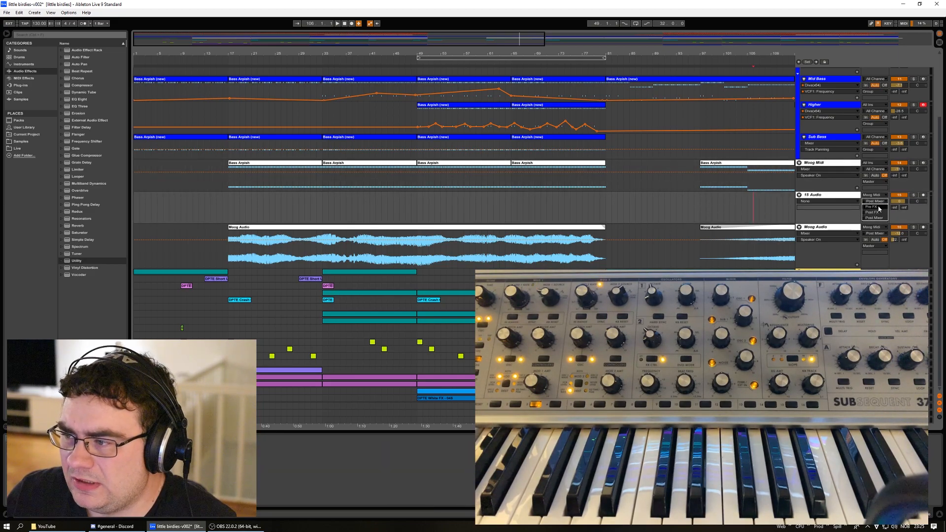
click(878, 207)
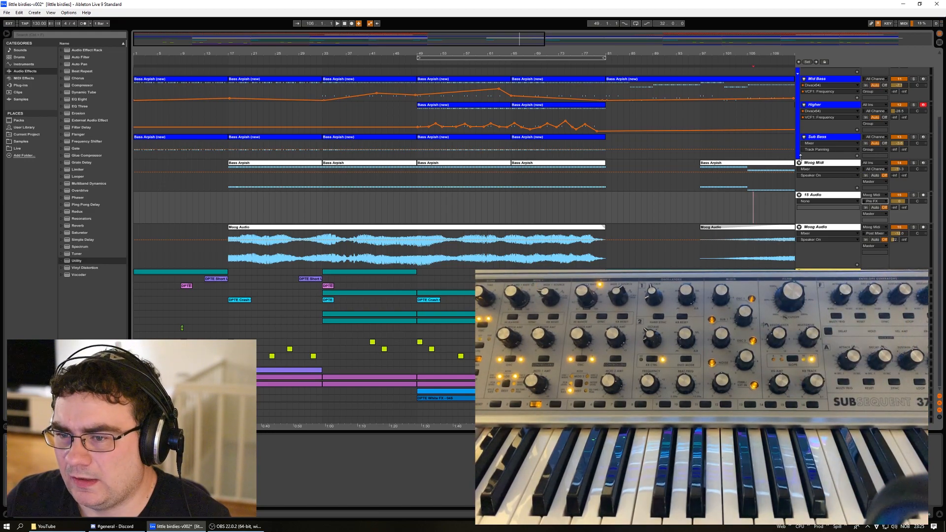
Step: Move the 32-bar loop to bar 17, arm the new audio track and record the Moog part from there past bar 81
drag(458, 57, 267, 71)
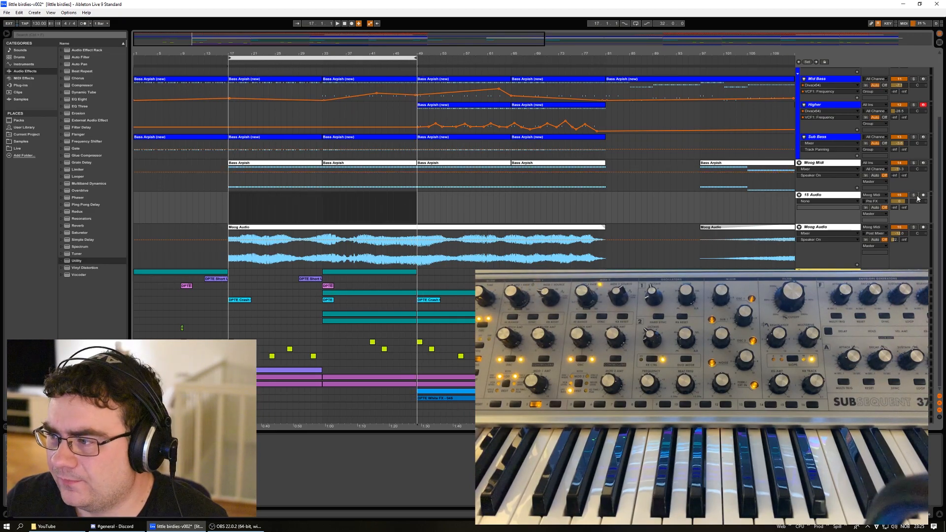
click(923, 196)
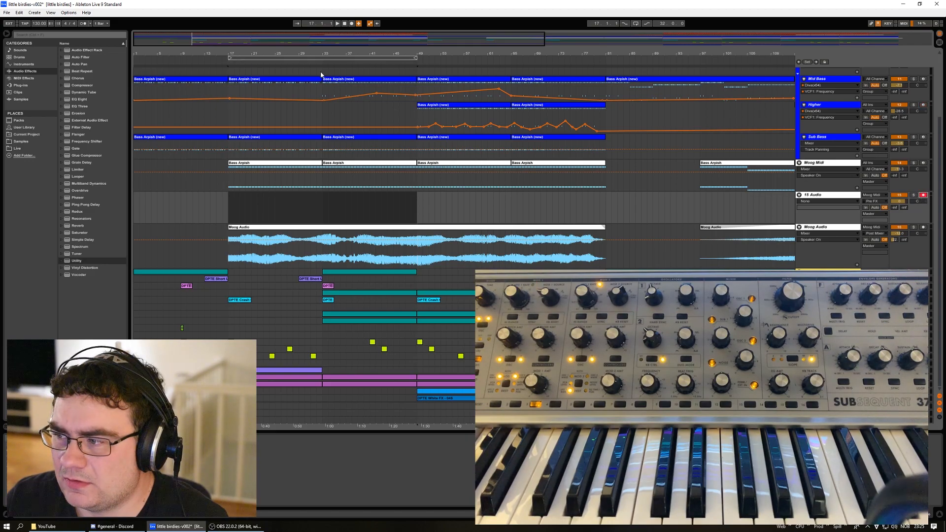
click(351, 24)
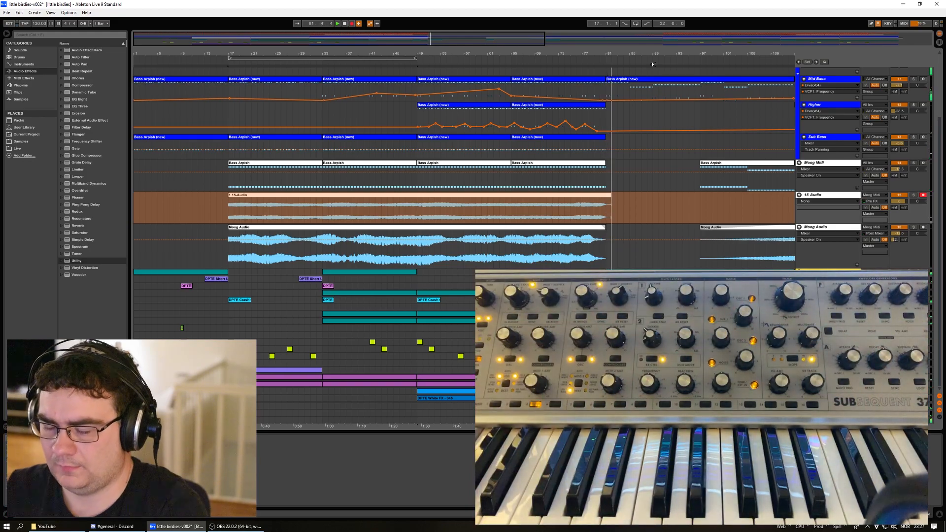
key(F9)
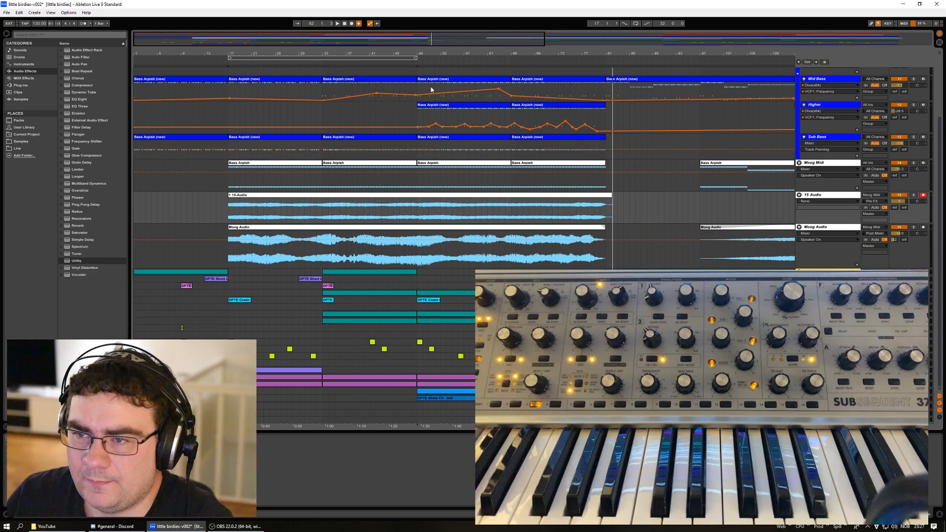
Step: Select the newly recorded clip on the 15 Audio track and play it soloed from bar 17
drag(617, 53, 616, 45)
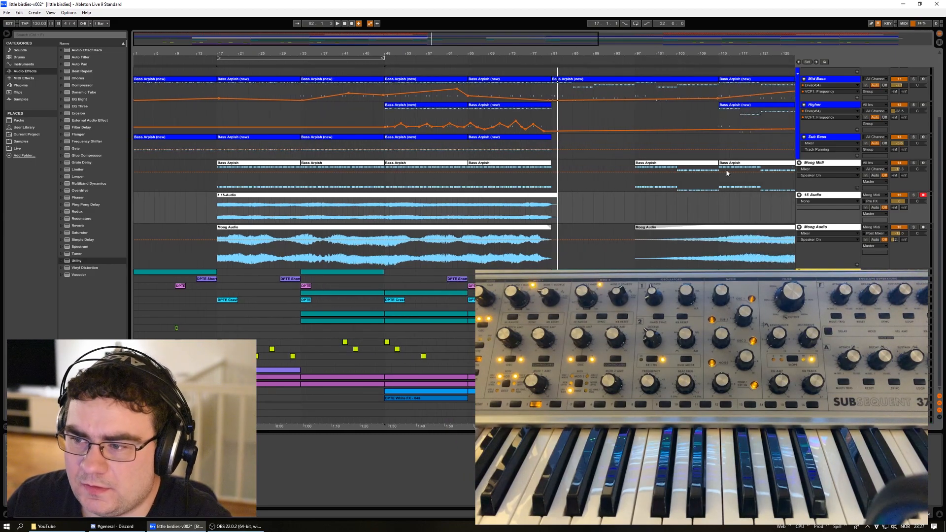
click(379, 196)
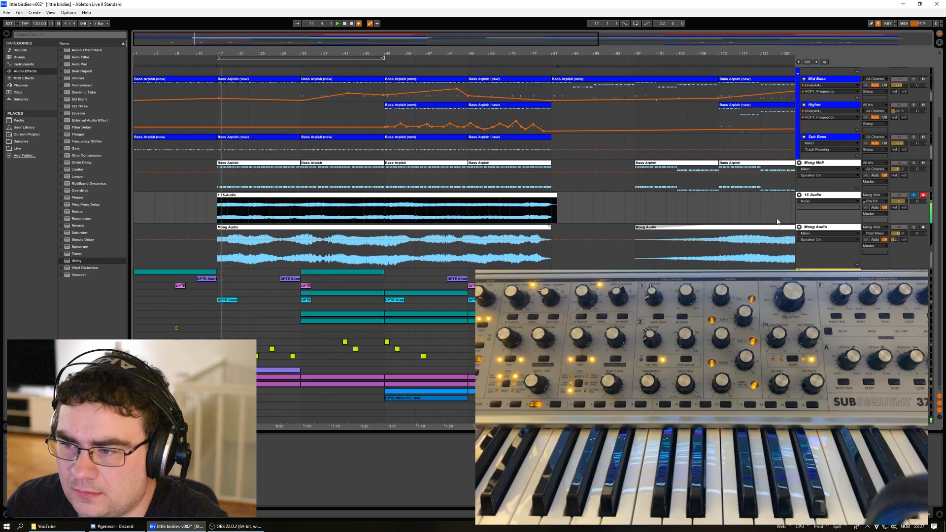
Step: Toggle Moog Audio's solo and inspect the device chains of Moog Midi, 15 Audio and Moog Audio
click(914, 228)
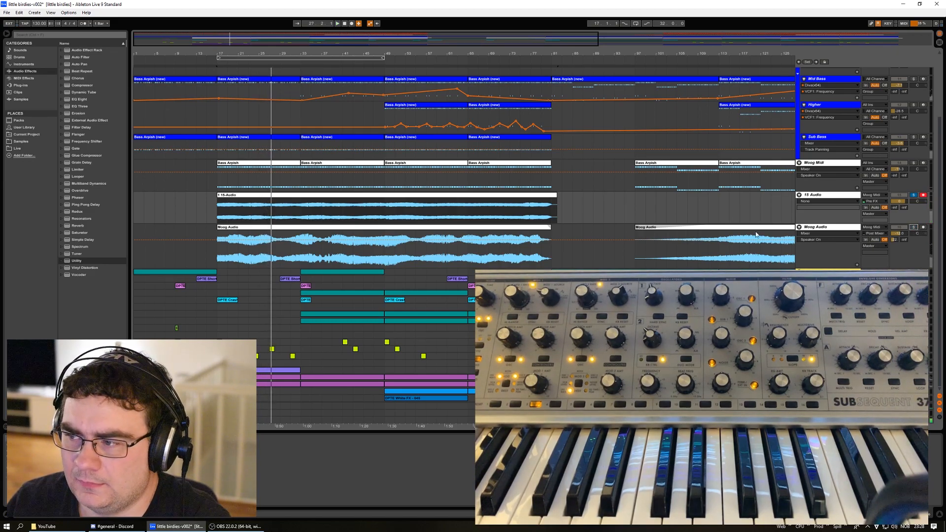
click(827, 163)
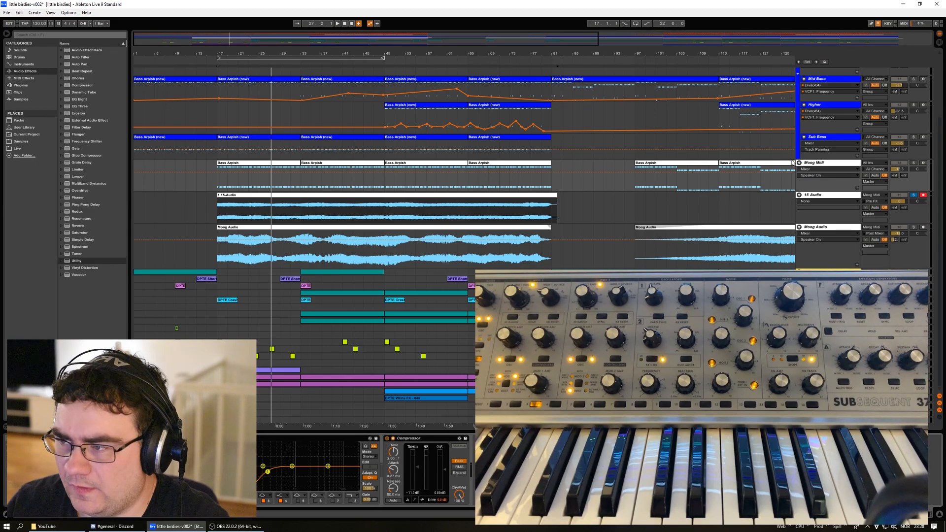
click(826, 196)
right_click(274, 466)
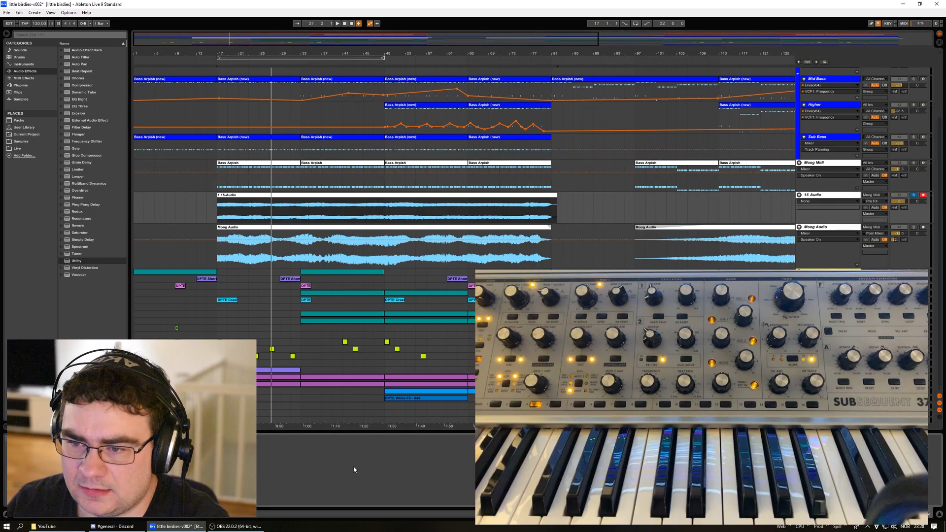
click(811, 248)
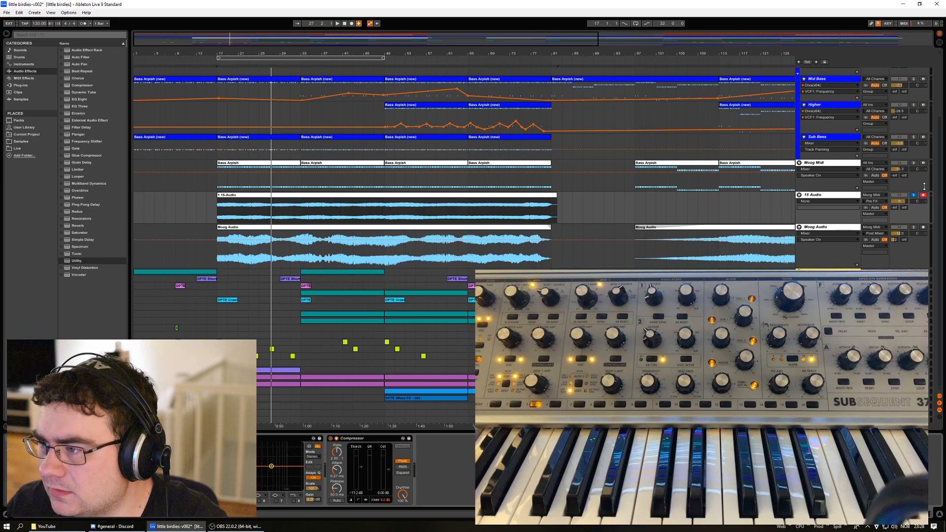
Step: Play from bar 17 with different tracks soloed to compare the dry 15 Audio recording with Moog Audio
key(space)
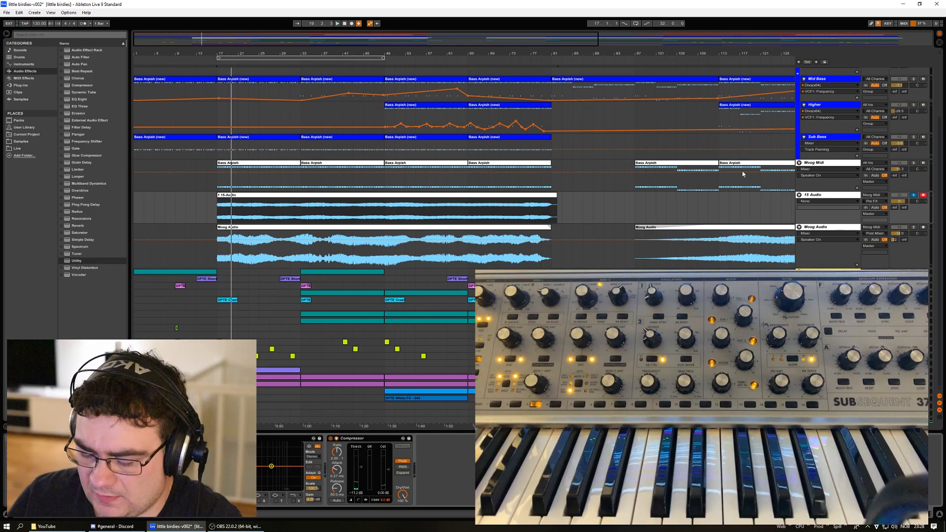
scroll(751, 162, up, 2)
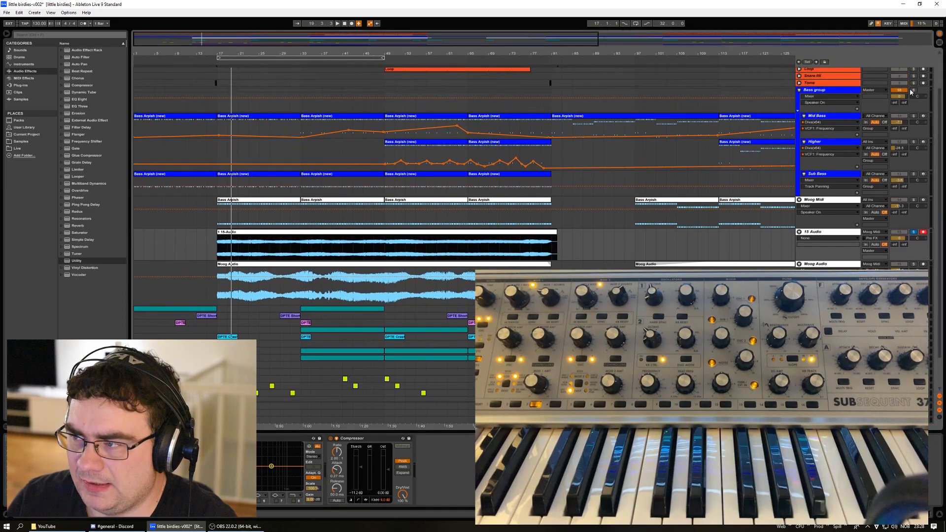
click(914, 90)
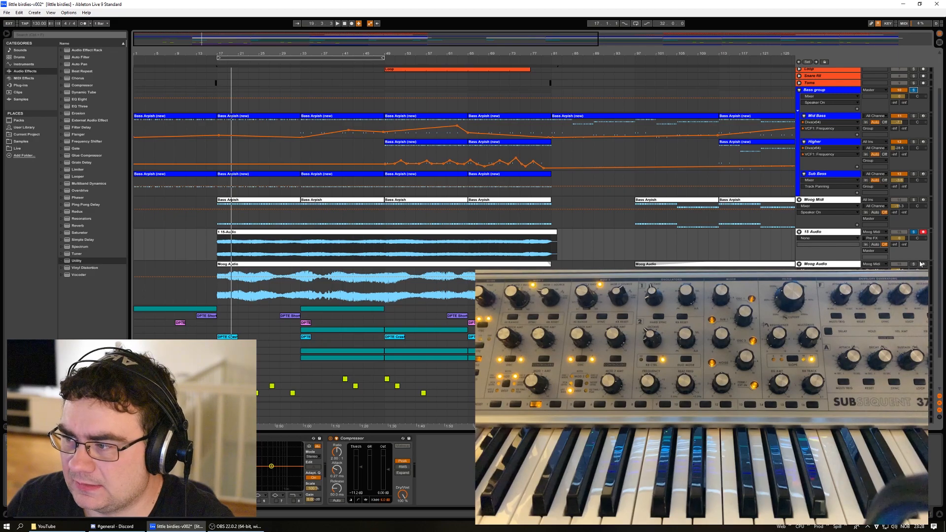
key(space)
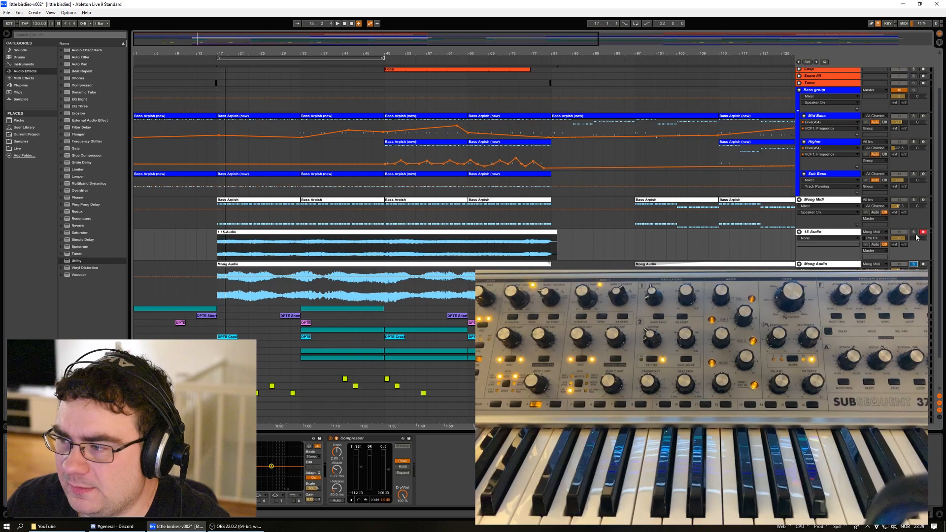
key(space)
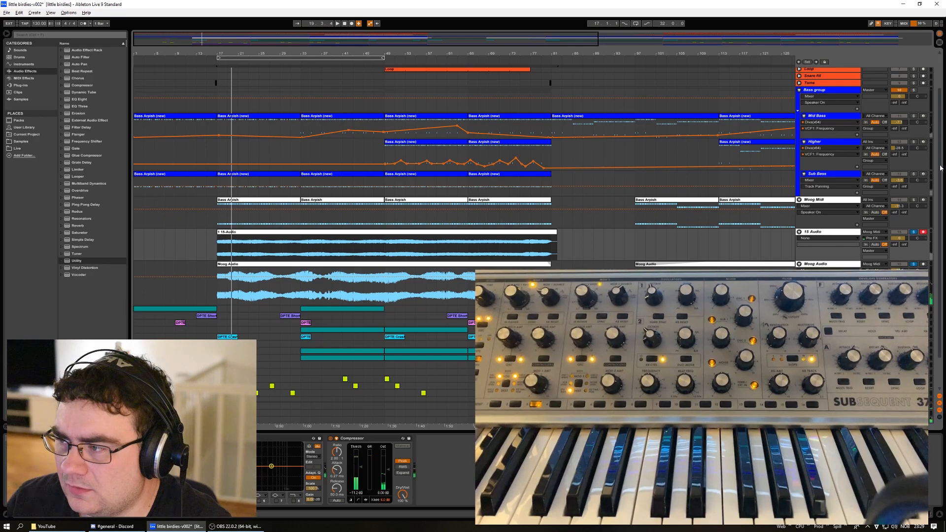
Step: Raise the 15 Audio track's sends to A-Large Hall and B-Delay during playback
drag(939, 173, 940, 44)
key(space)
drag(939, 155, 938, 215)
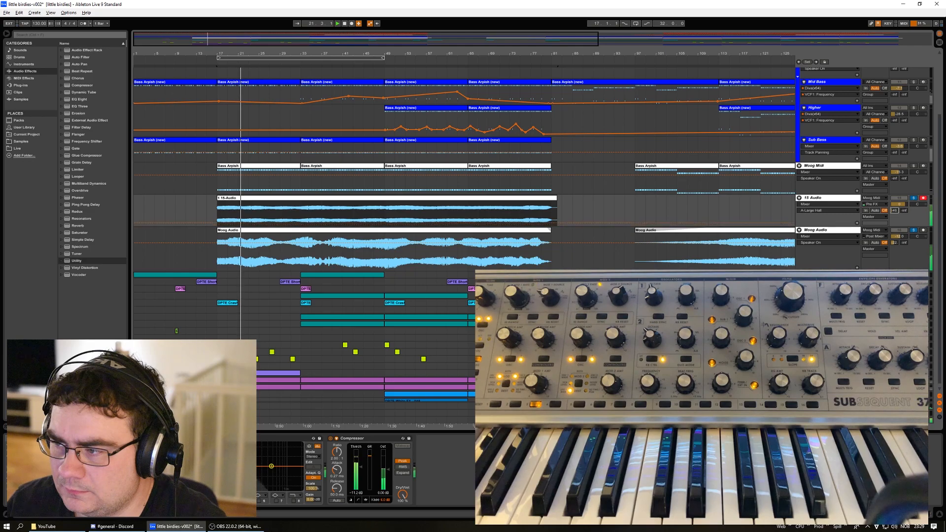
click(914, 198)
click(914, 198)
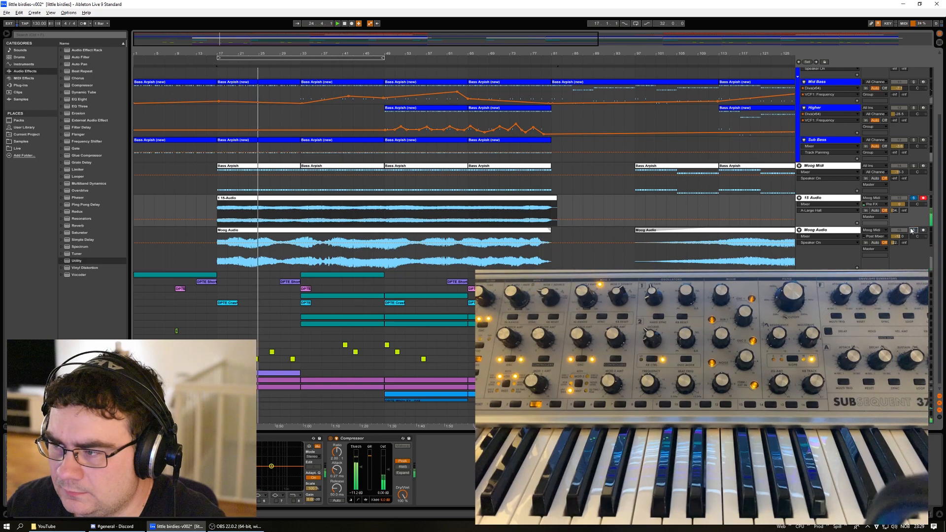
drag(904, 210, 904, 197)
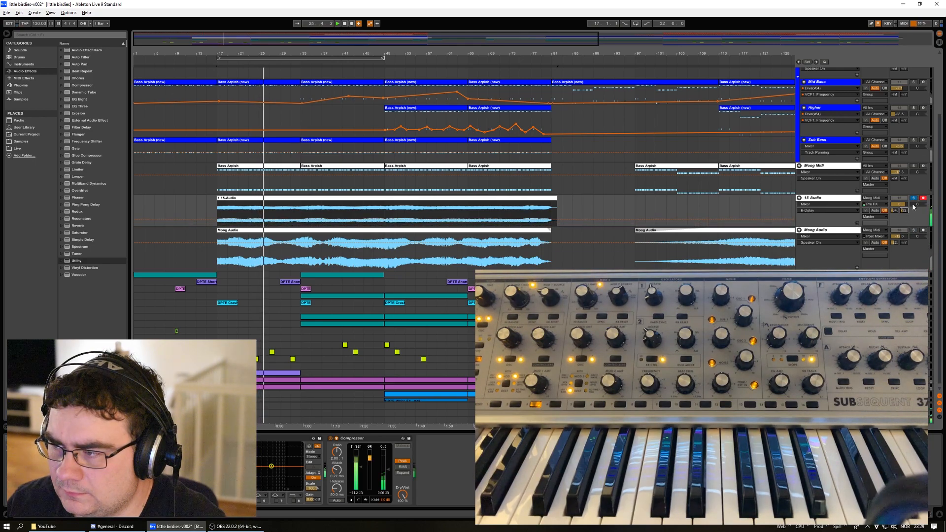
Step: Fine-tune the 15 Audio sends to B-Delay and A-Large Hall while switching solo between it and Moog Audio
click(914, 231)
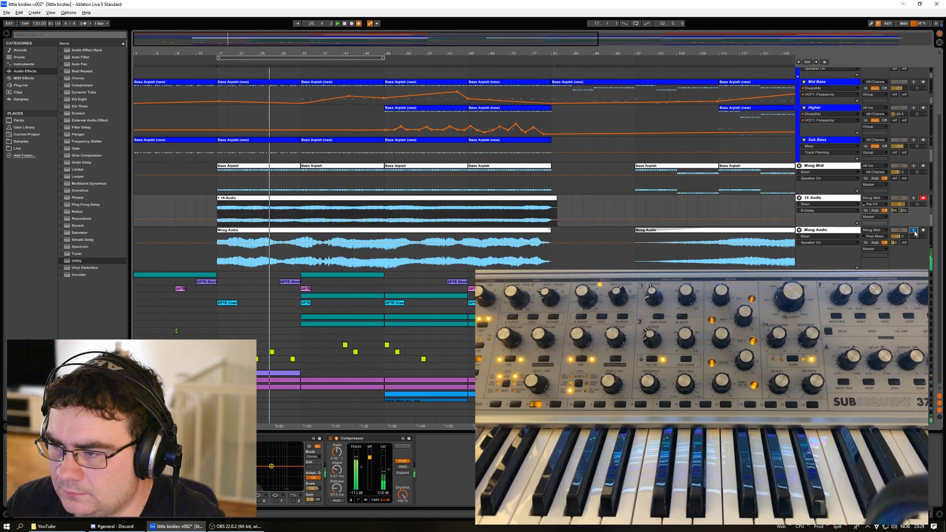
ctrl+click(914, 198)
click(914, 231)
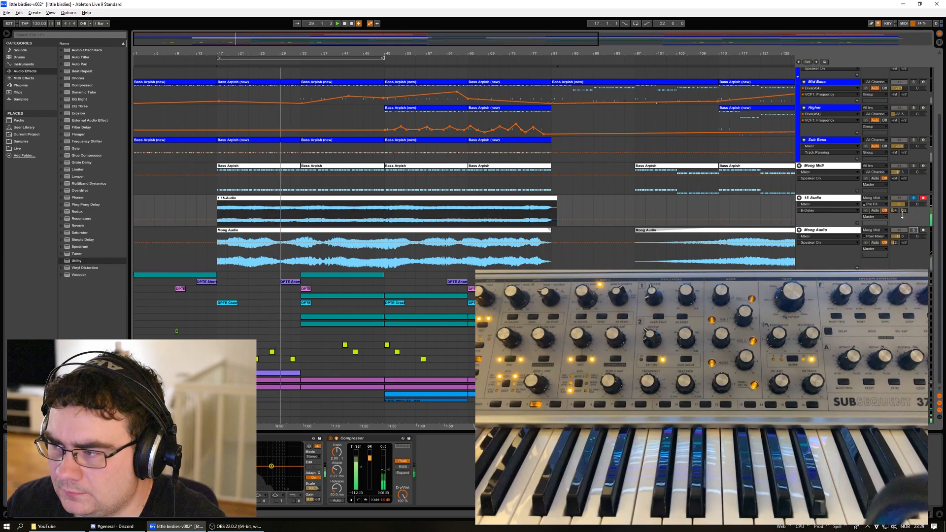
drag(905, 211, 896, 204)
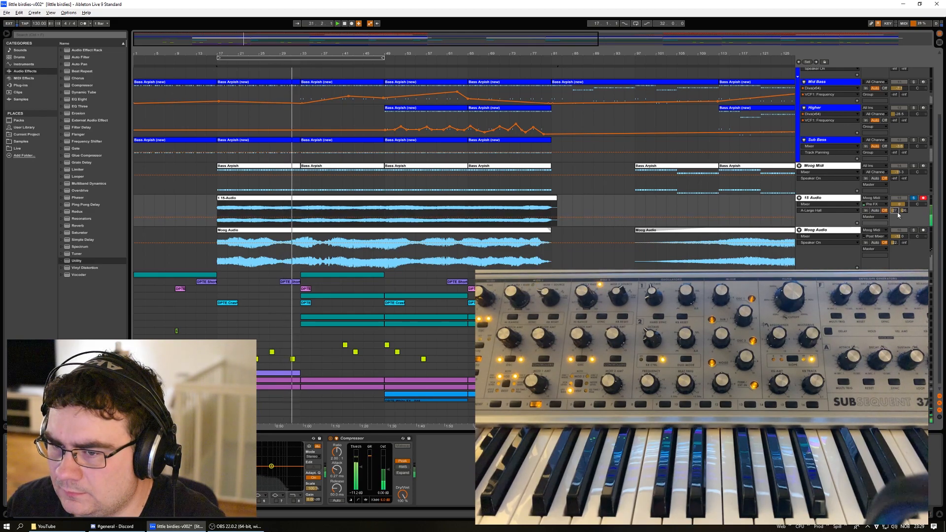
click(915, 231)
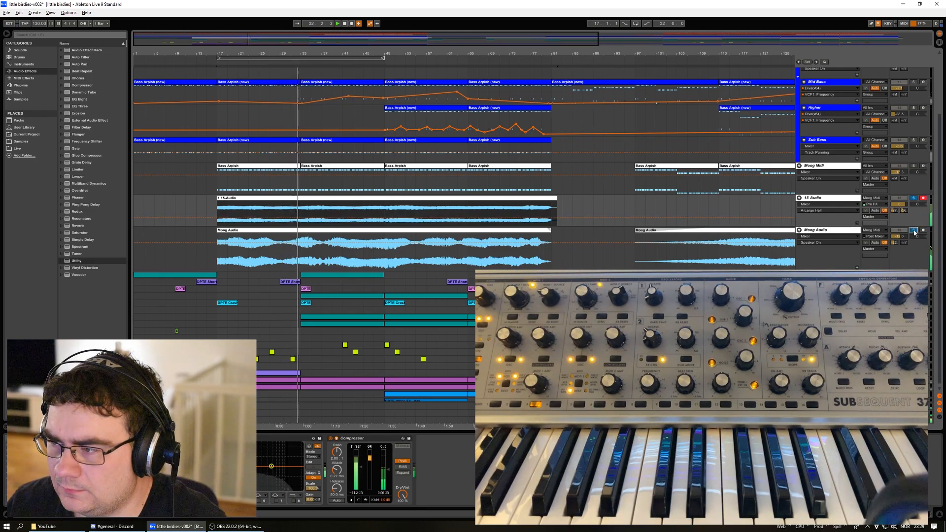
drag(895, 212, 895, 209)
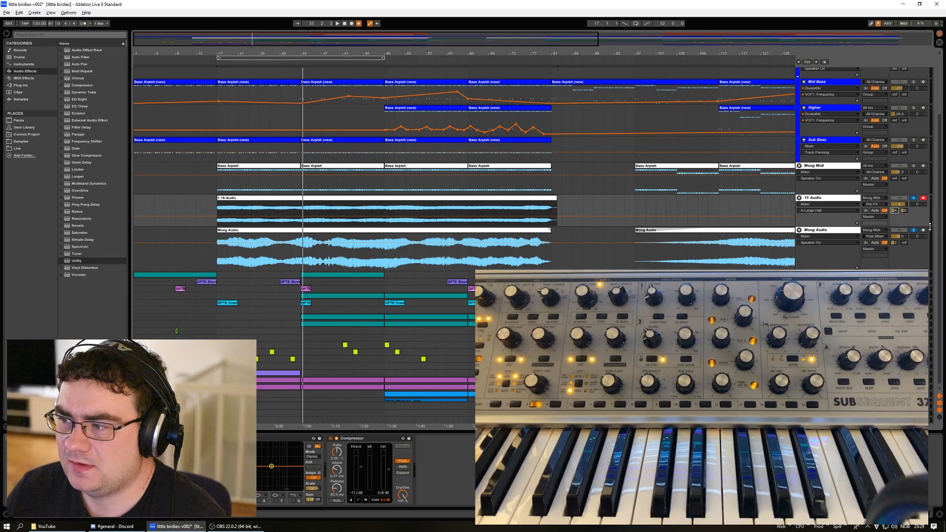
Step: Move the 32-bar loop to bar 27, turn off the Moog solos and play the full mix
key(space)
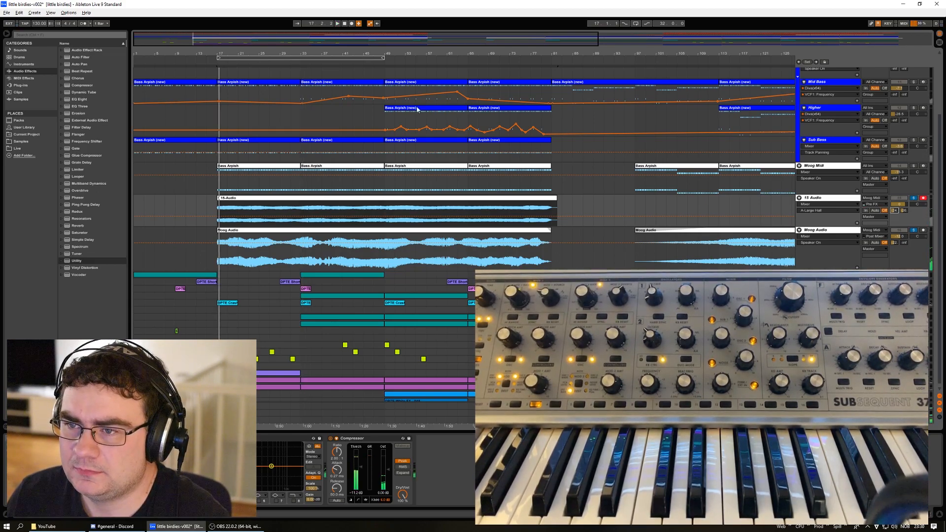
key(space)
drag(367, 58, 419, 58)
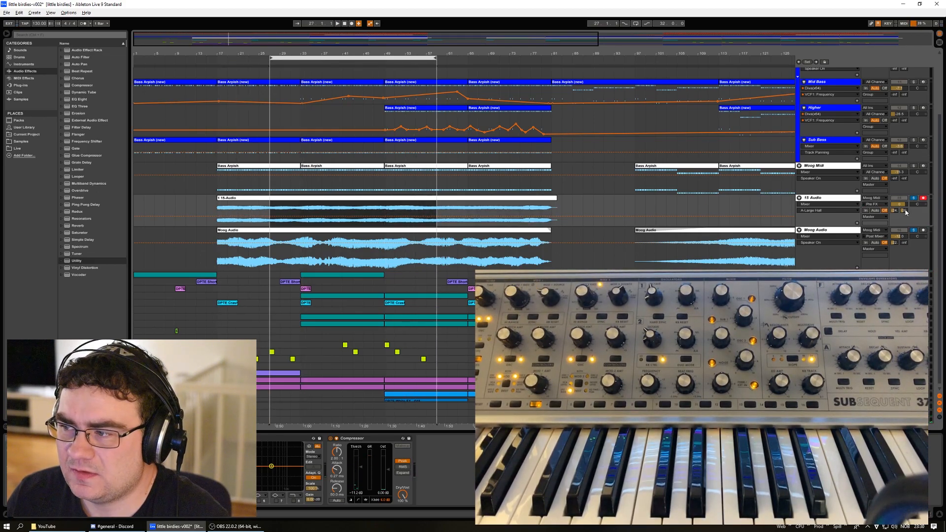
click(915, 198)
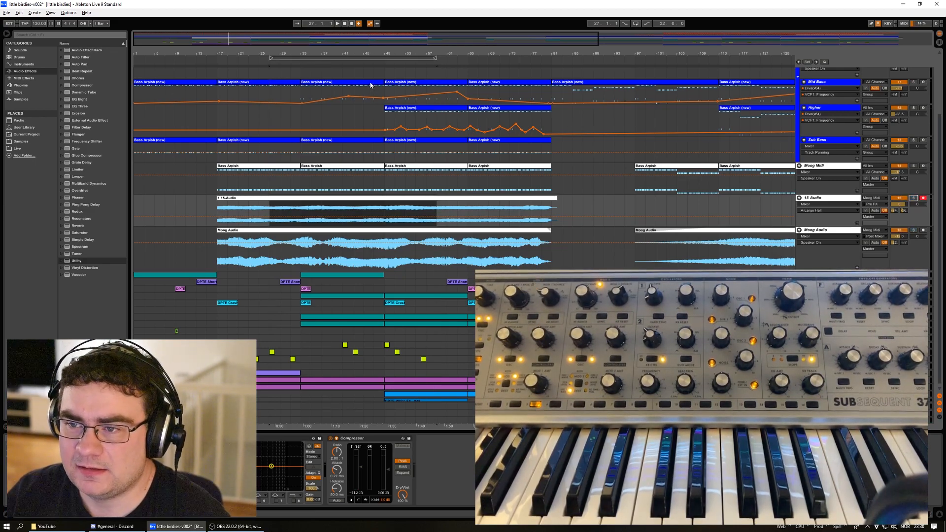
click(380, 65)
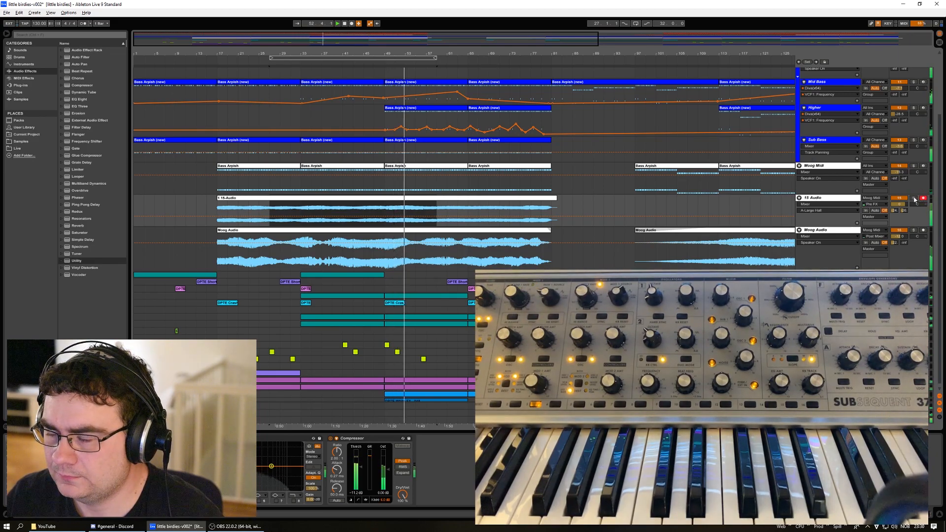
Step: Adjust the 15 Audio track's volume in the full mix and toggle the track off and on to compare
mouse_move(900, 204)
mouse_down()
mouse_move(900, 221)
mouse_move(905, 203)
mouse_up()
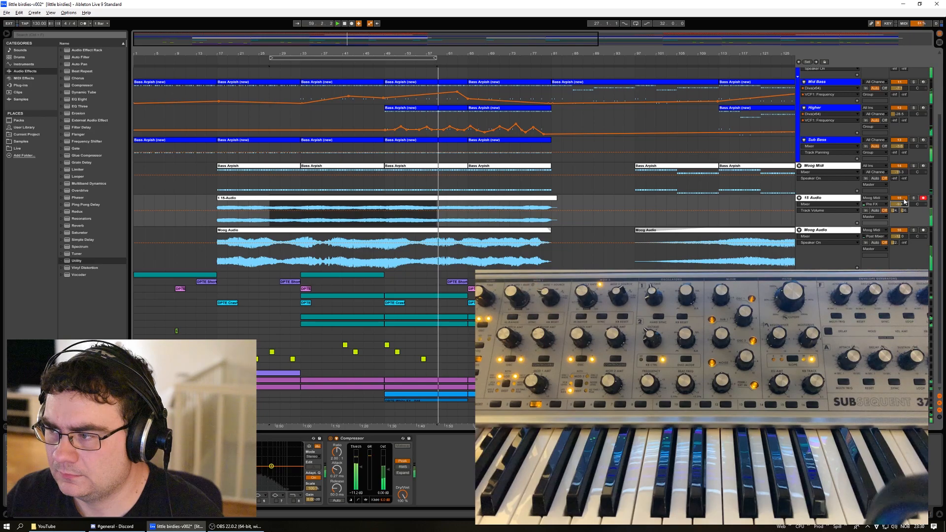
click(904, 199)
click(903, 199)
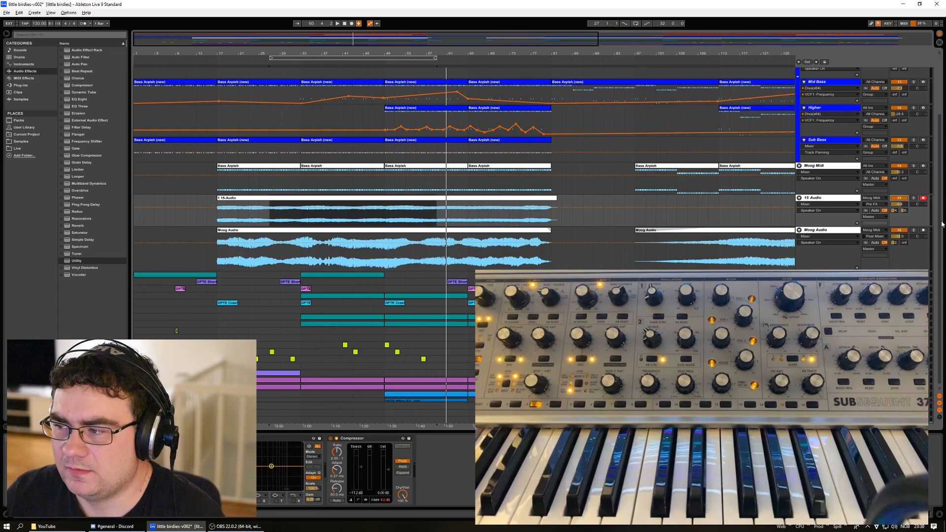
Step: Move the 32-bar loop to bar 97, where the second Moog section starts
scroll(627, 171, up, 3)
drag(550, 53, 565, 39)
drag(416, 36, 330, 36)
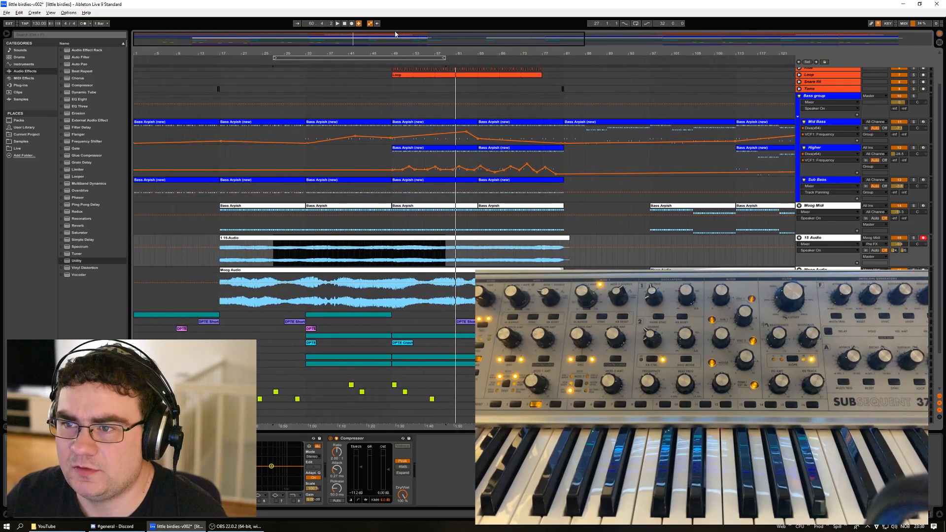
drag(395, 34, 594, 42)
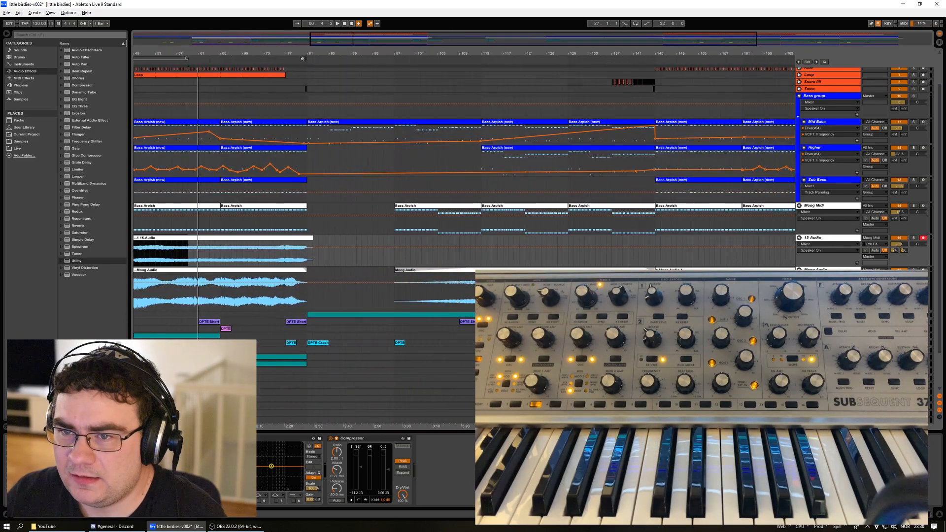
drag(189, 56, 551, 118)
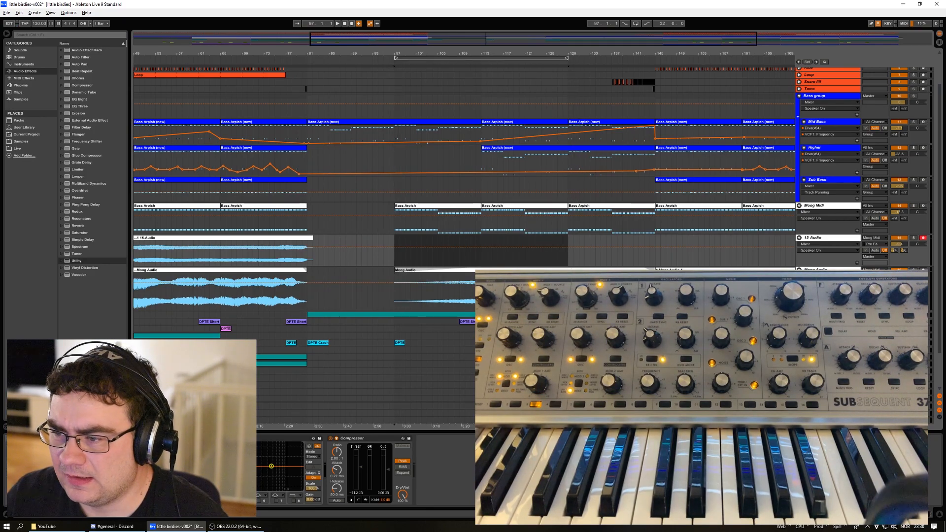
Step: Select the Moog Audio track and play it soloed through the section from bar 97
click(562, 271)
click(830, 290)
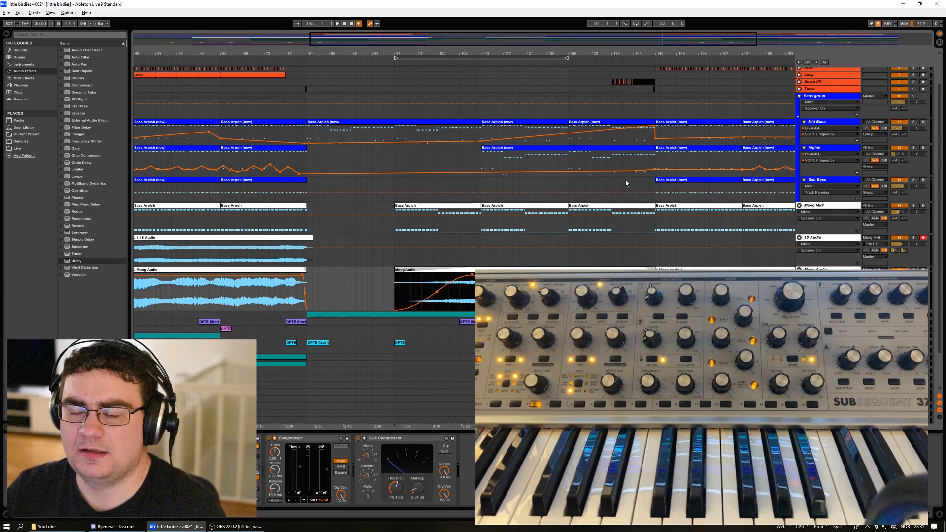
click(914, 270)
key(space)
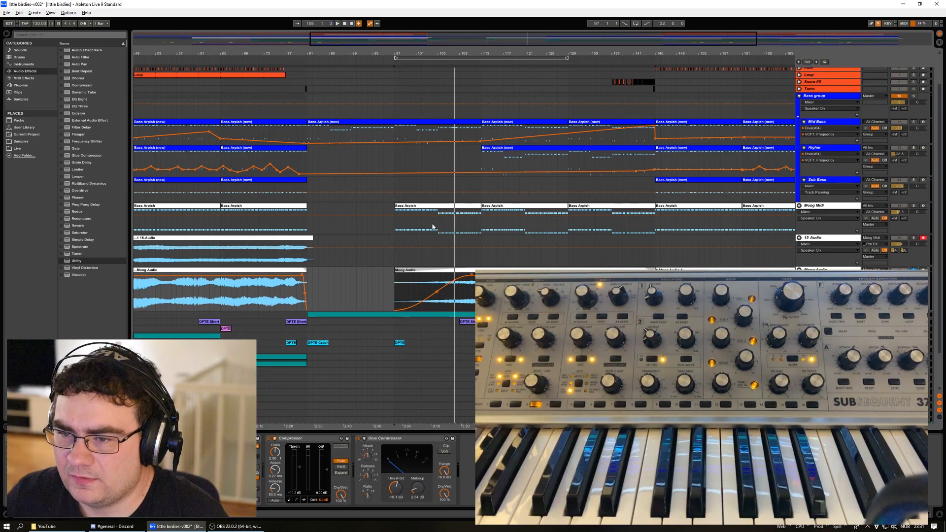
Step: Turn off Moog Audio's solo and record the second Moog section onto 15 Audio from bar 97 to just past bar 145
click(415, 60)
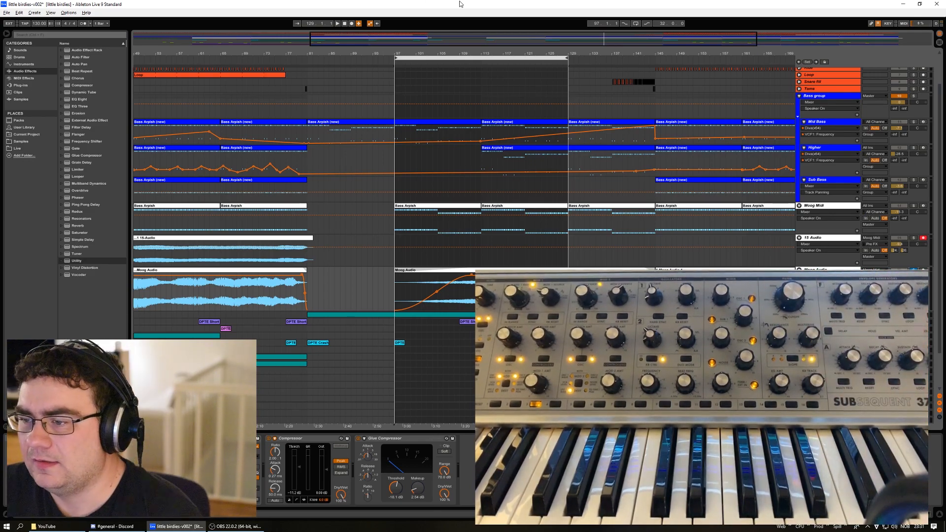
key(z)
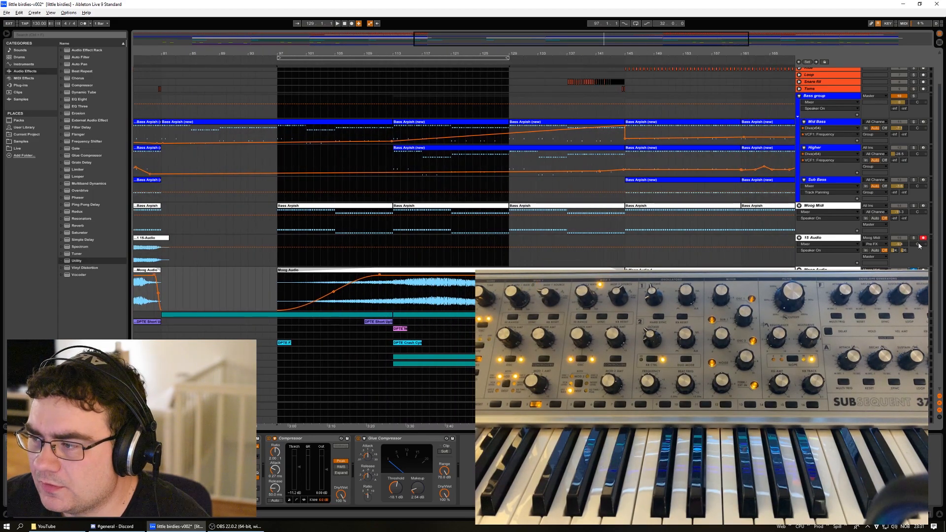
click(914, 270)
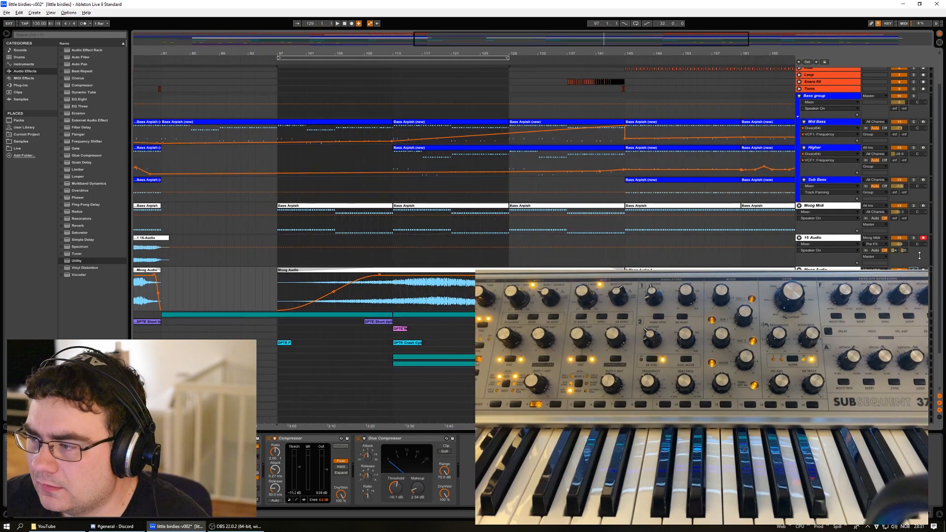
click(352, 24)
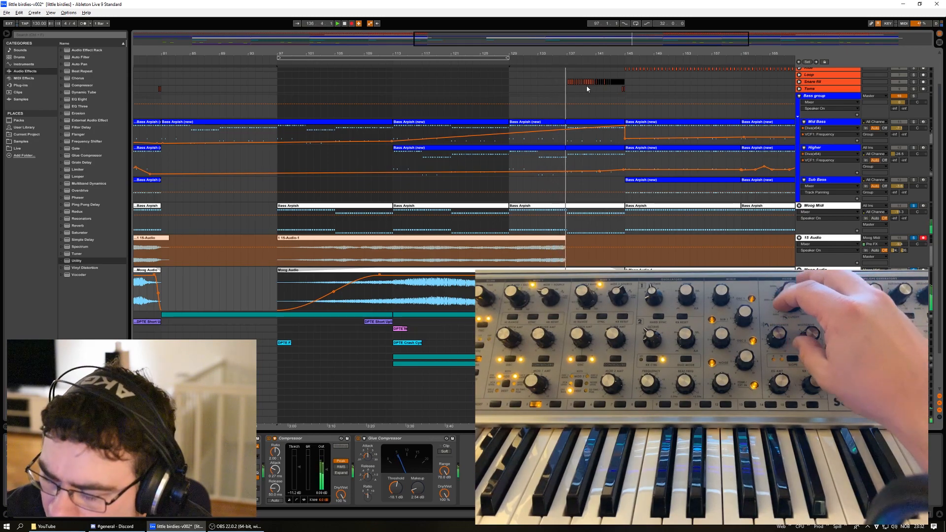
drag(430, 40, 555, 39)
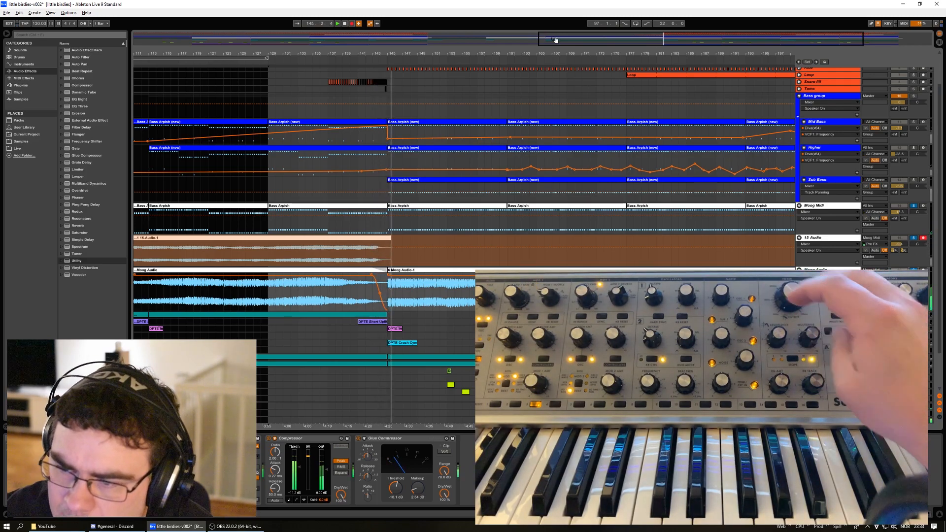
key(F9)
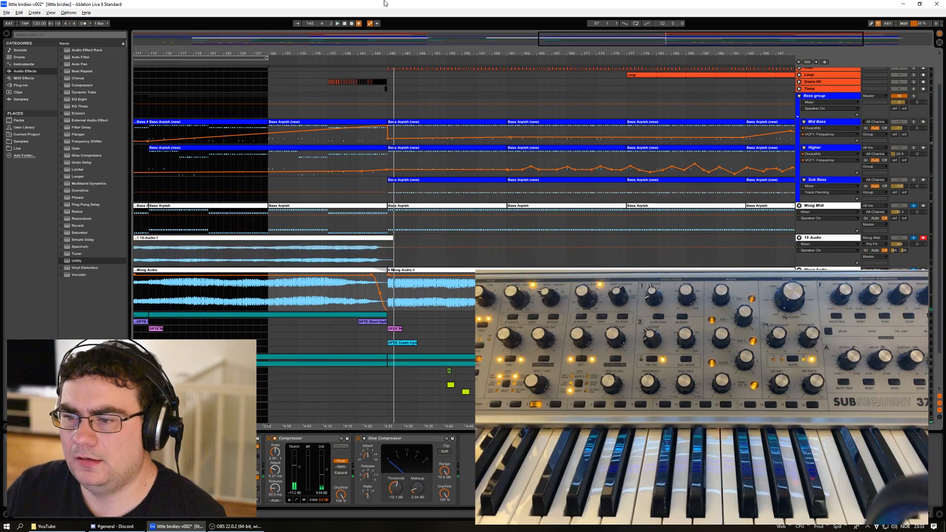
drag(615, 54, 654, 20)
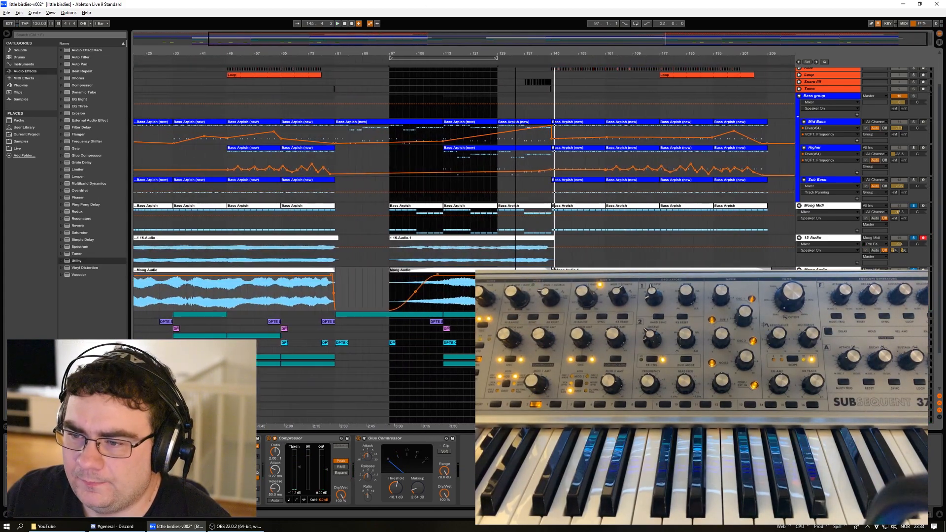
Step: Turn off the solos on Moog Midi and 15 Audio and play the full mix from bar 97, skipping ahead to about bars 112 and 128
click(913, 206)
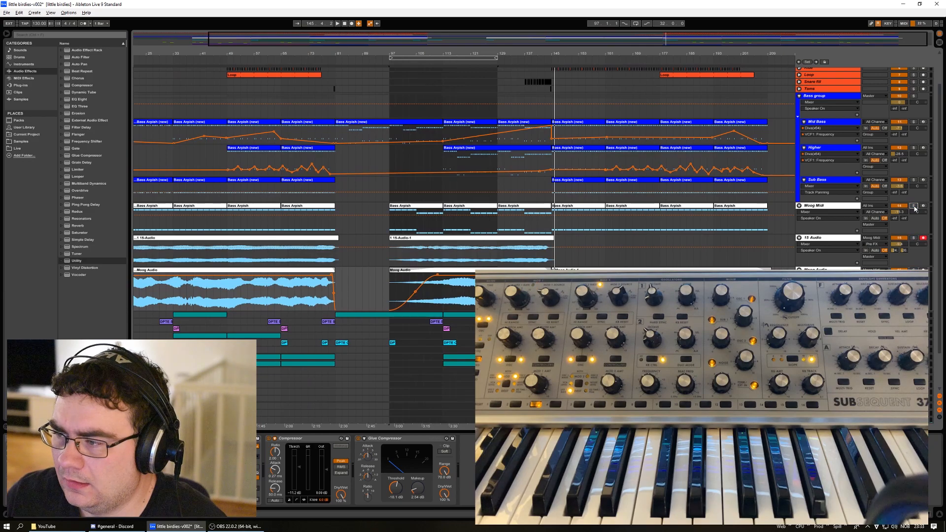
key(space)
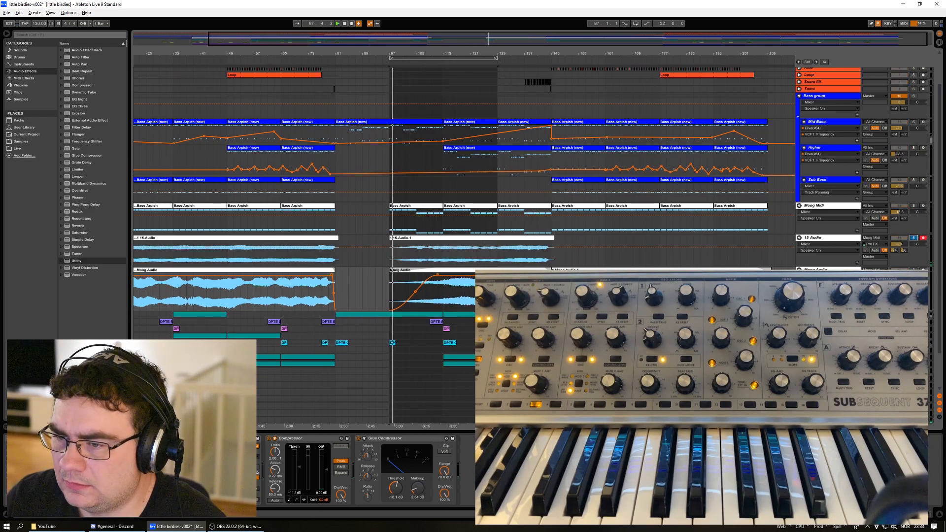
click(915, 239)
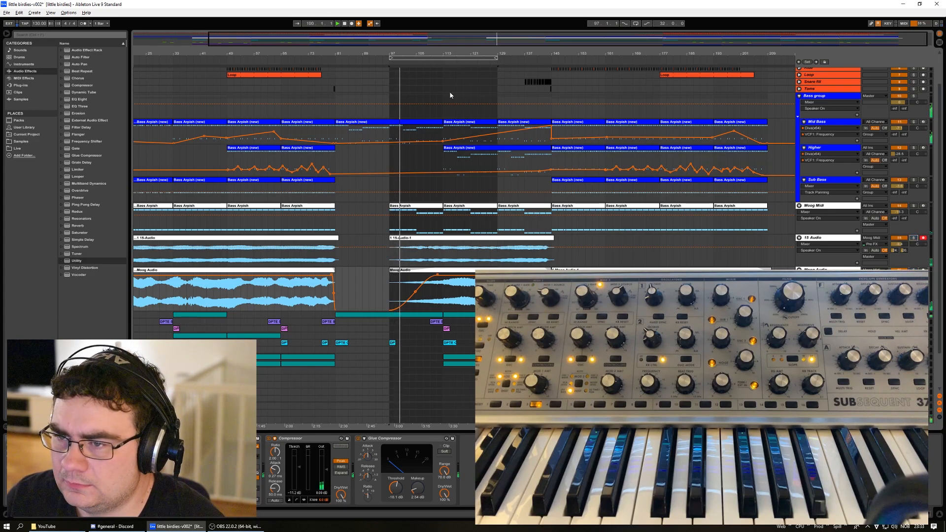
click(440, 63)
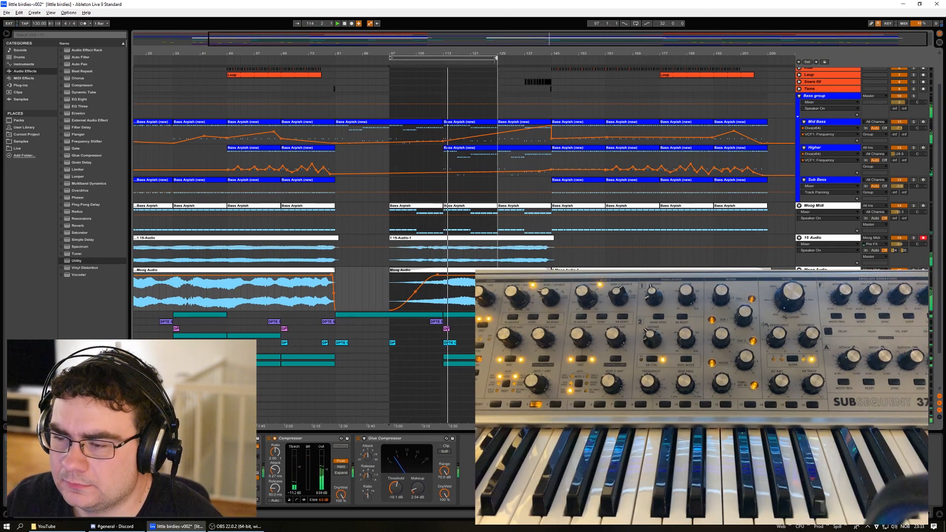
click(495, 63)
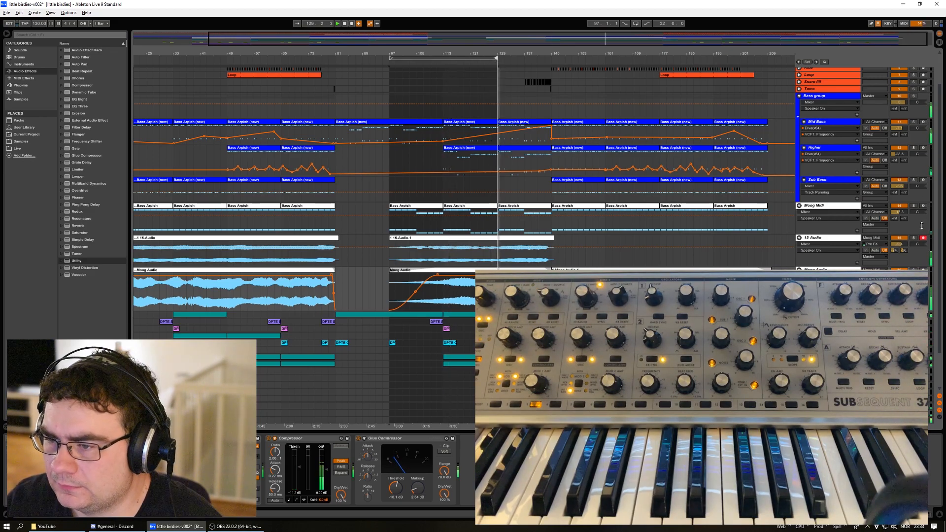
Step: Toggle the 15 Audio track in the full mix and adjust its volume, stopping playback just past bar 145
click(899, 238)
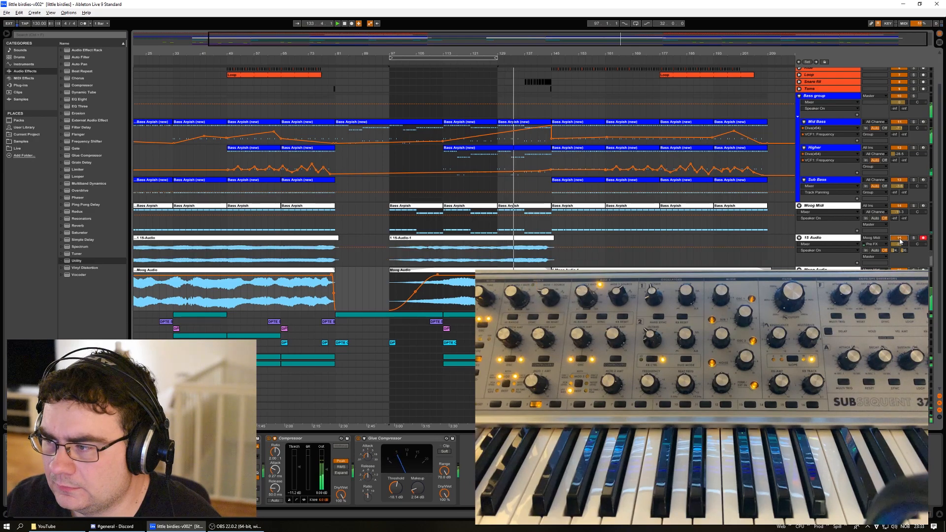
click(900, 244)
drag(900, 244, 900, 241)
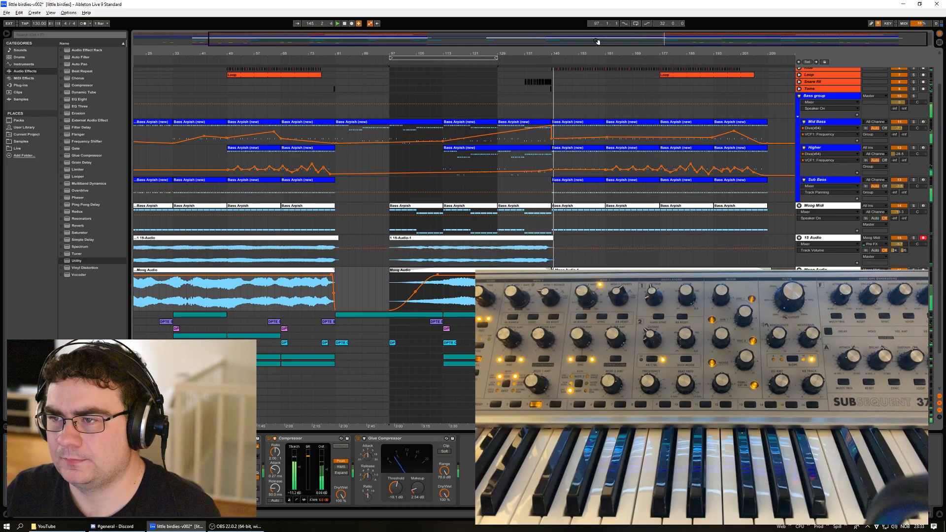
key(space)
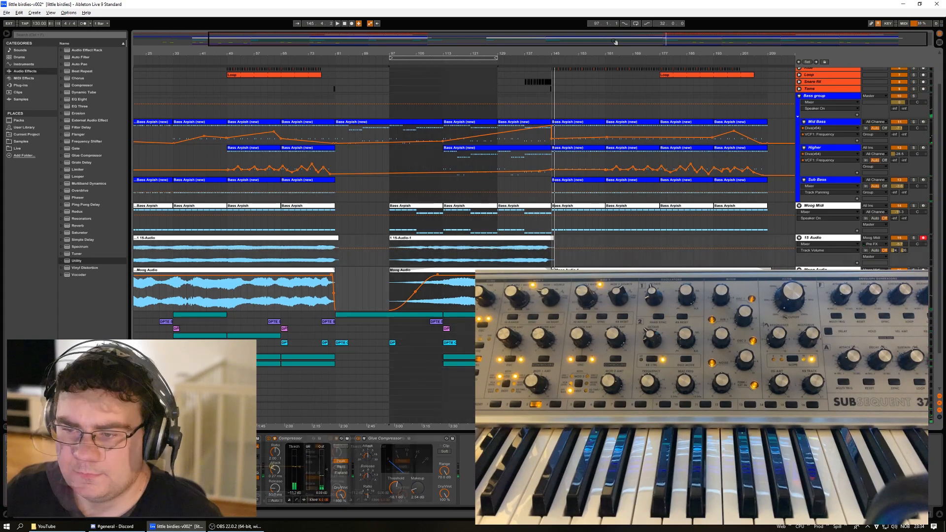
Step: Trim the end of the second 15 Audio clip to bar 145 and select the clip
click(557, 241)
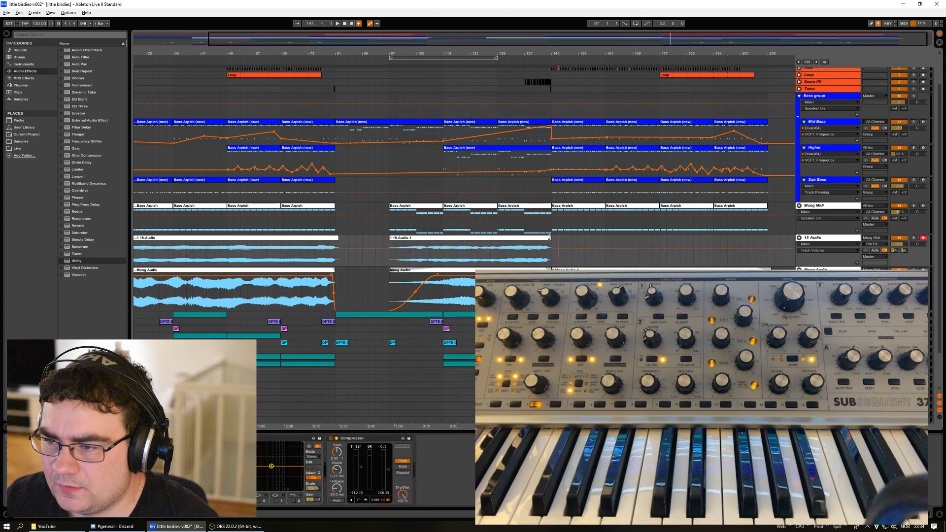
click(549, 238)
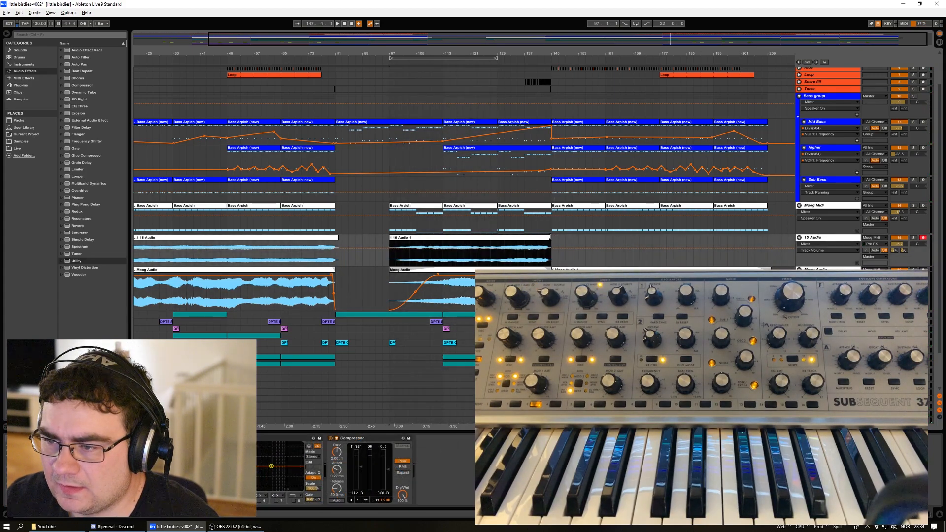
key(space)
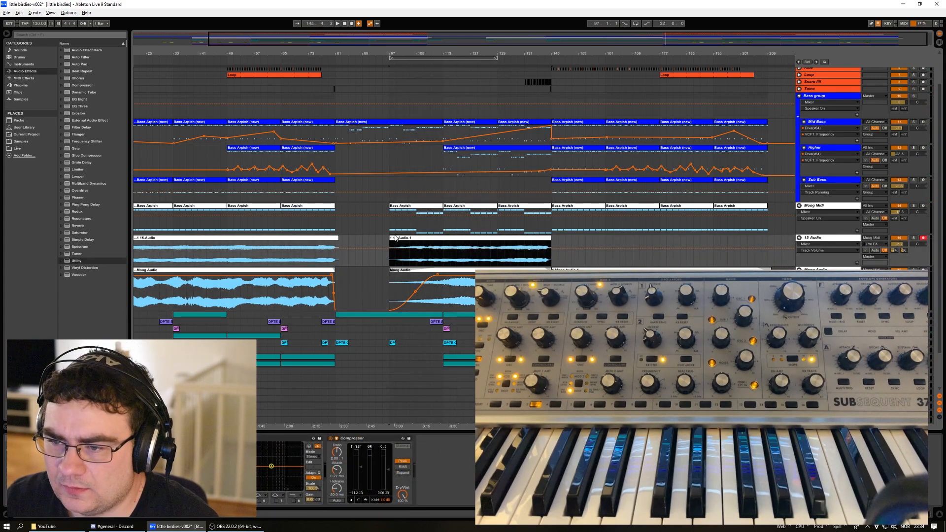
drag(576, 43, 576, 94)
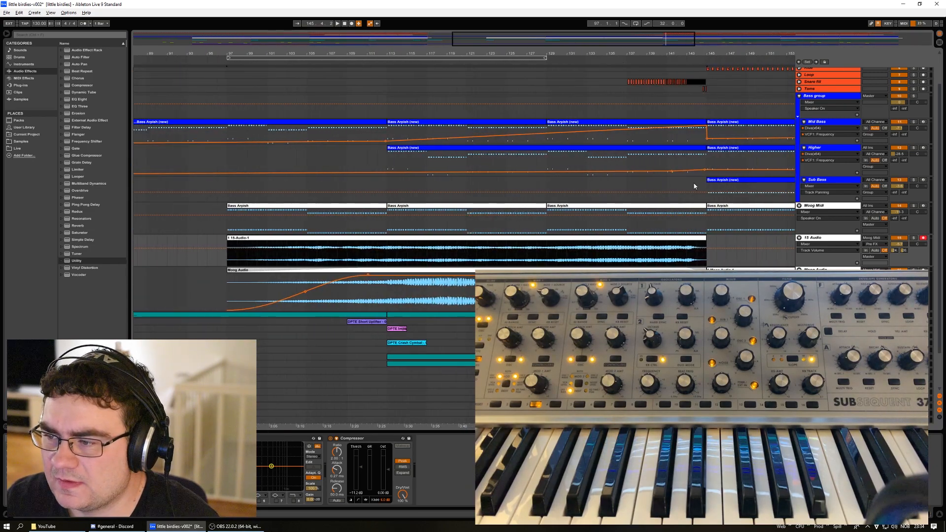
Step: Consolidate the second 15 Audio clip, bars 97 to 145, and add fades at its start and end
click(722, 243)
right_click(653, 240)
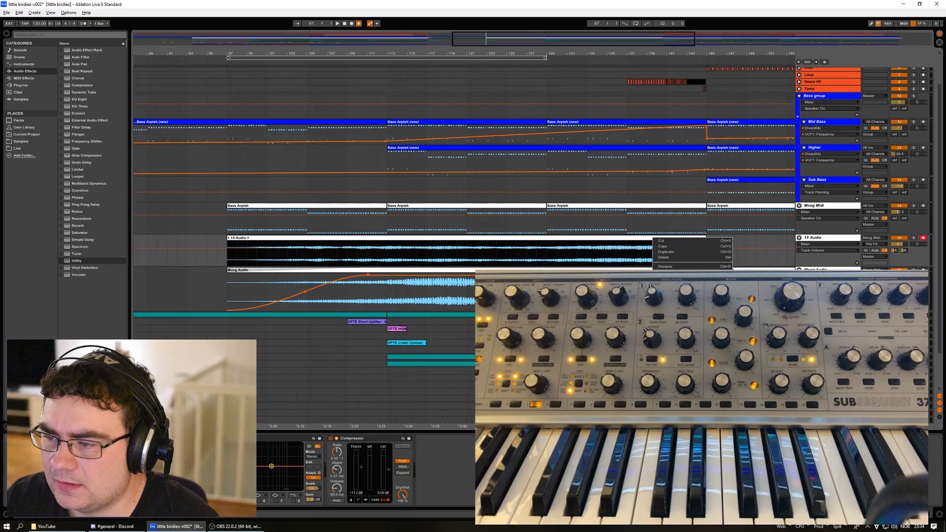
key(ctrl+j)
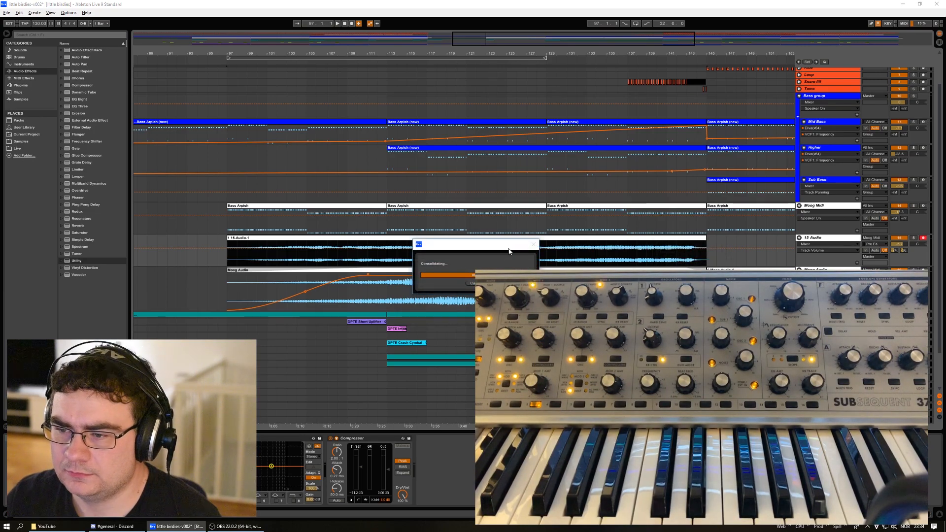
right_click(245, 240)
click(266, 314)
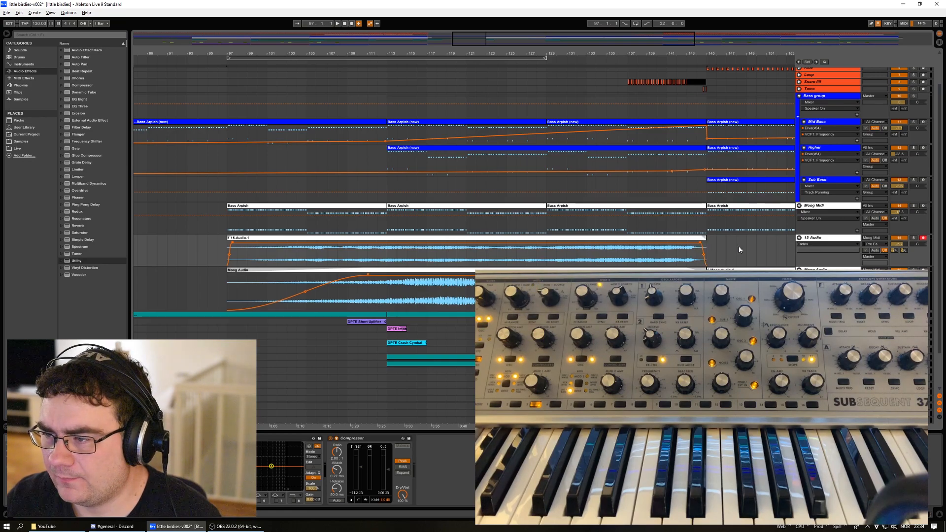
Step: Audition the Moog soloed after bar 145 and move the 32-bar loop to bar 145
drag(472, 42, 468, 5)
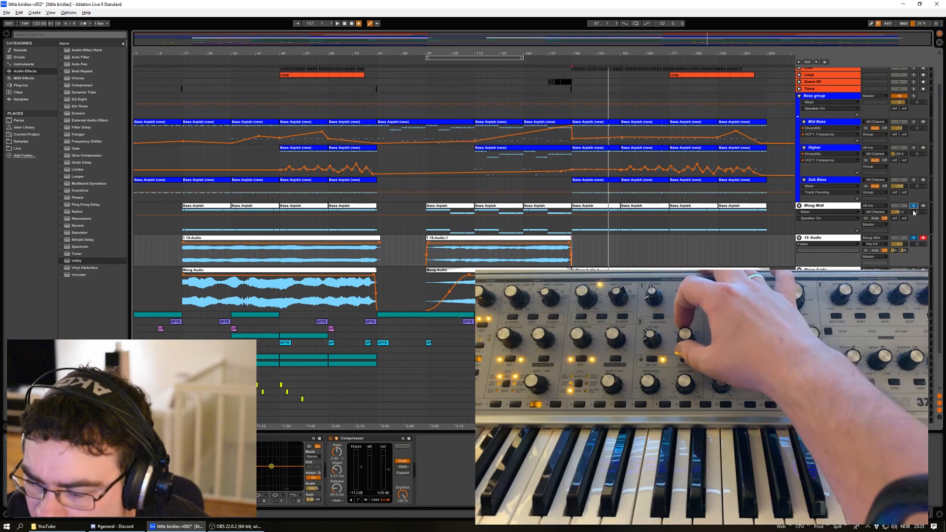
key(space)
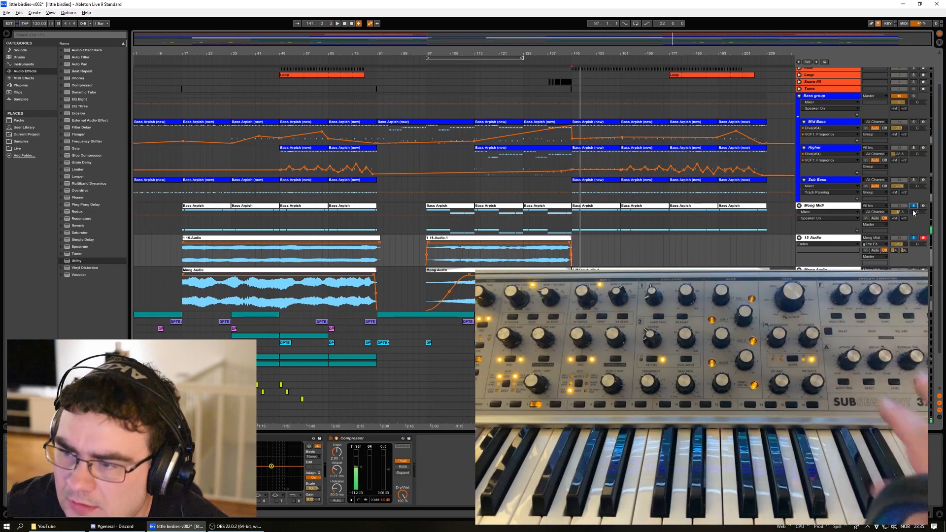
drag(498, 58, 478, 120)
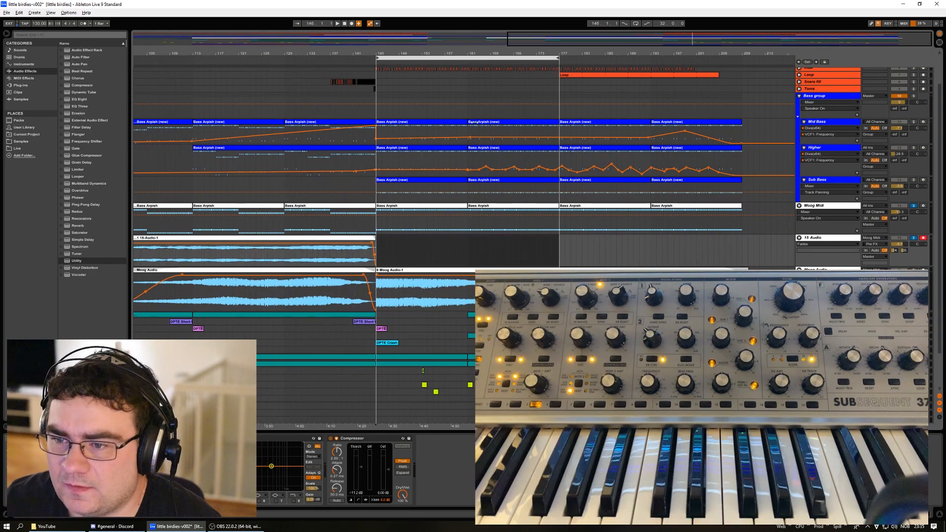
Step: Record the third Moog section onto 15 Audio from bar 145 to just past bar 209
click(351, 24)
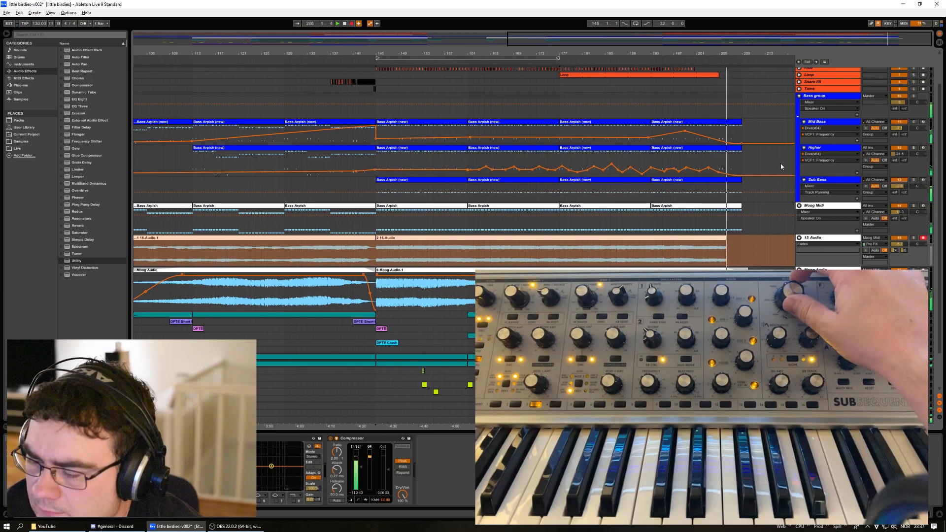
drag(575, 39, 626, 42)
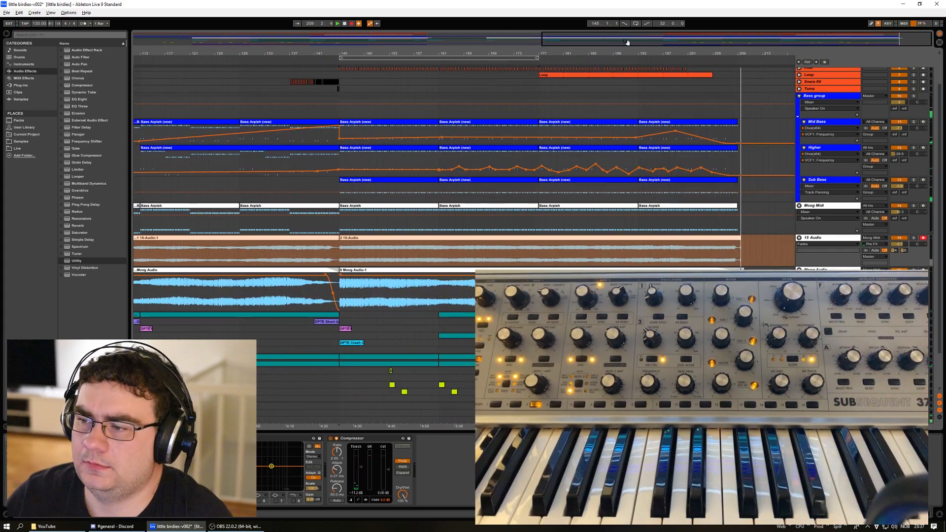
key(space)
drag(632, 36, 687, 44)
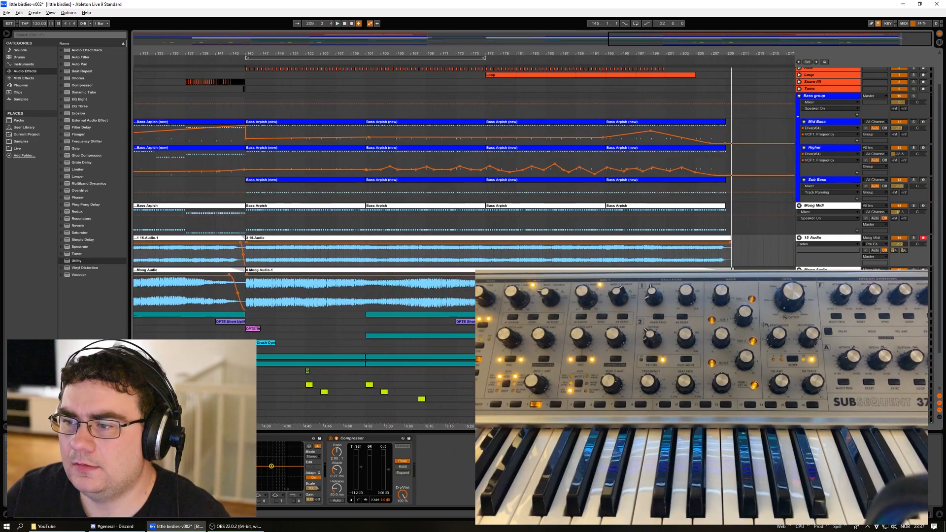
Step: Fold the Bass group so the Moog tracks sit directly beneath the drum tracks
scroll(767, 236, down, 3)
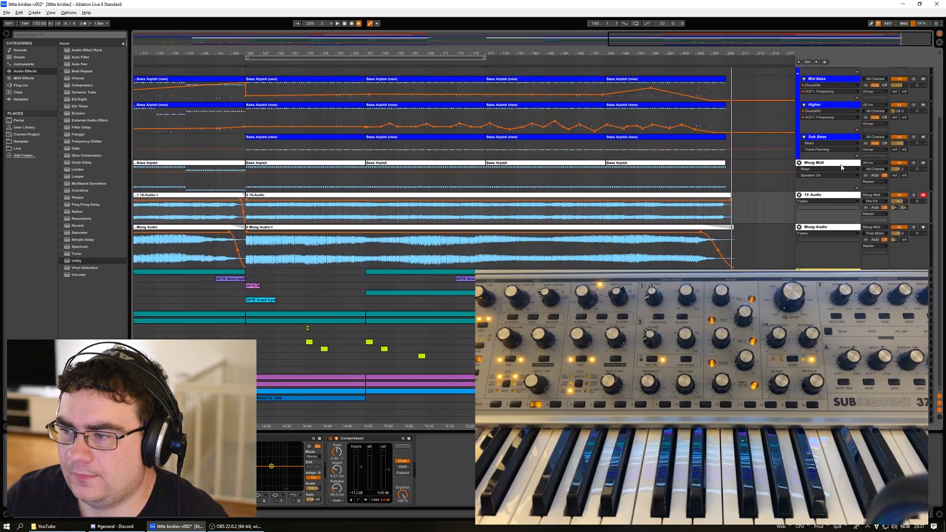
scroll(807, 133, up, 2)
click(799, 83)
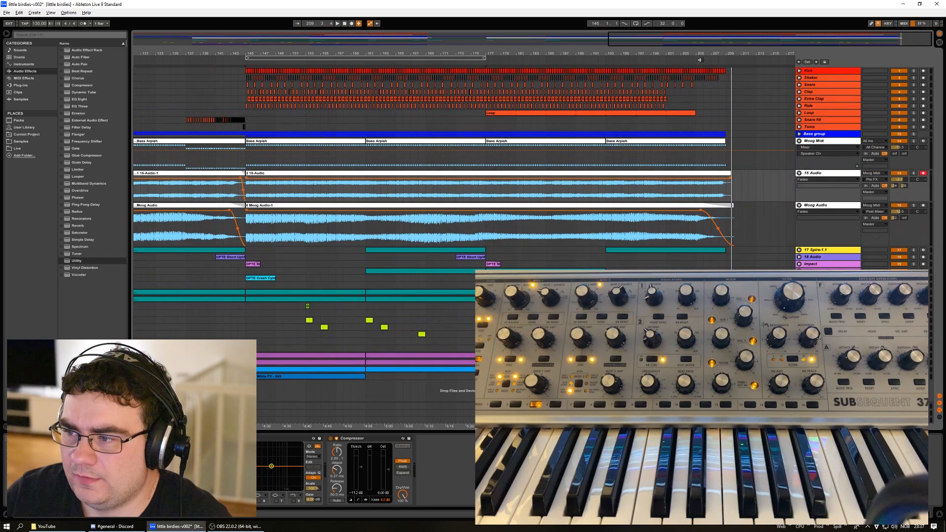
Step: Solo 15 Audio and play the start of its new recording from bar 145
click(915, 174)
click(309, 174)
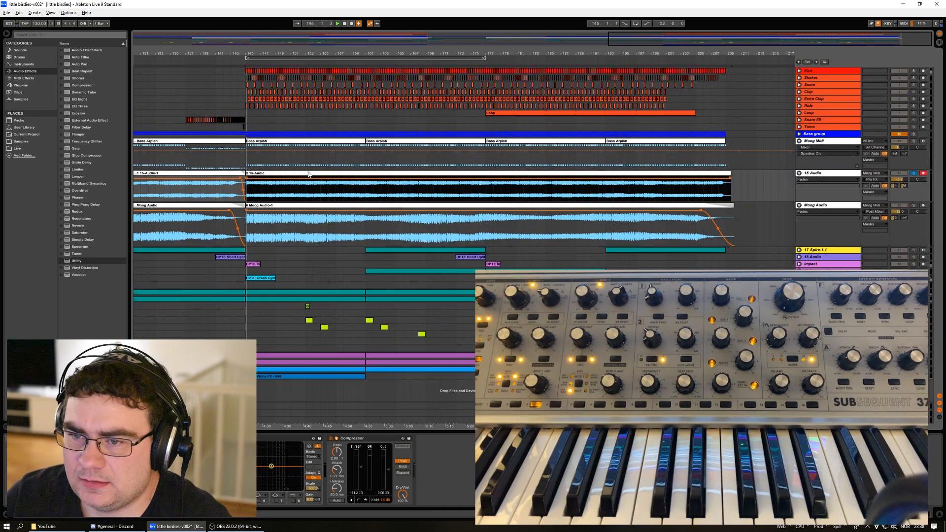
key(space)
drag(575, 38, 520, 44)
key(space)
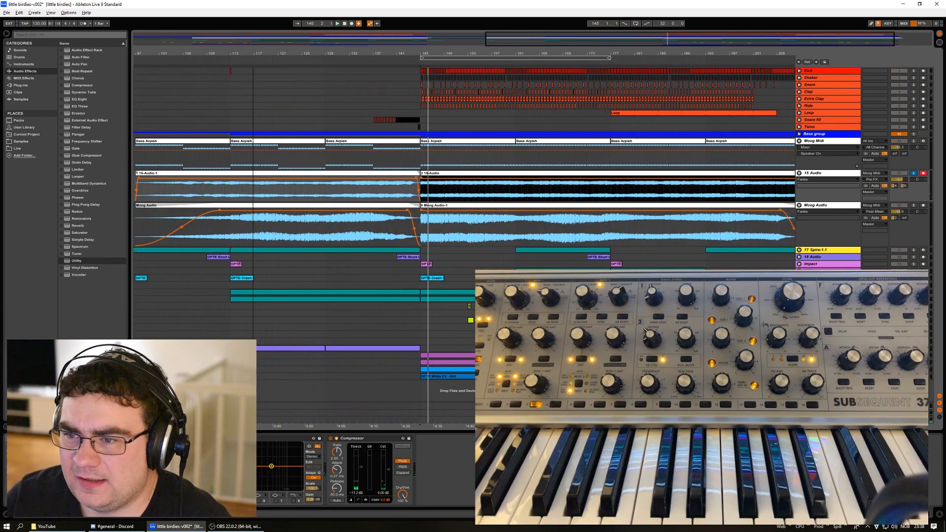
Step: Turn off 15 Audio's solo and play the section from bar 145 in the full mix to check the track's volume
click(915, 174)
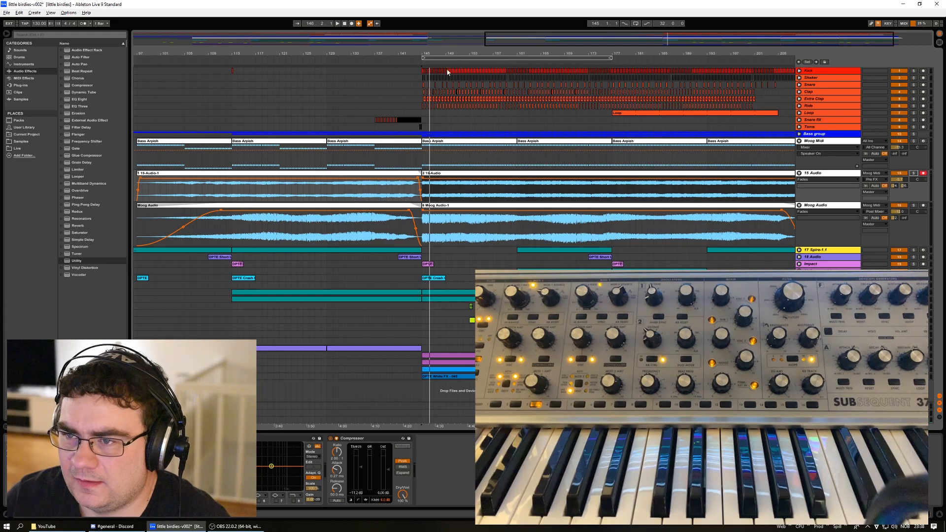
key(space)
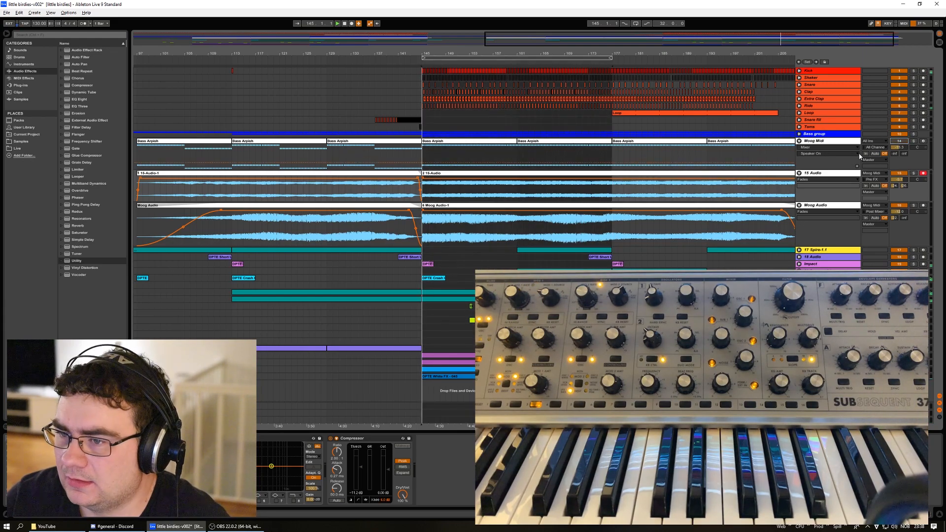
click(833, 176)
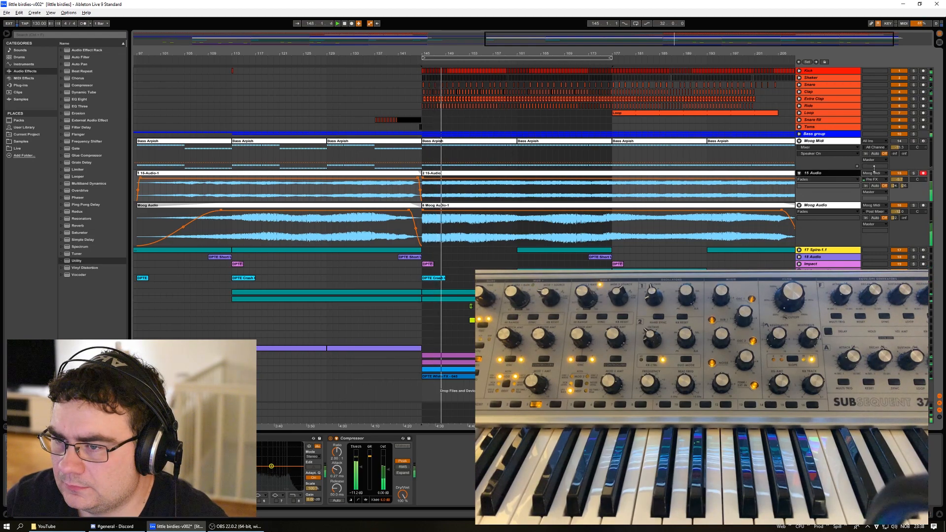
click(896, 179)
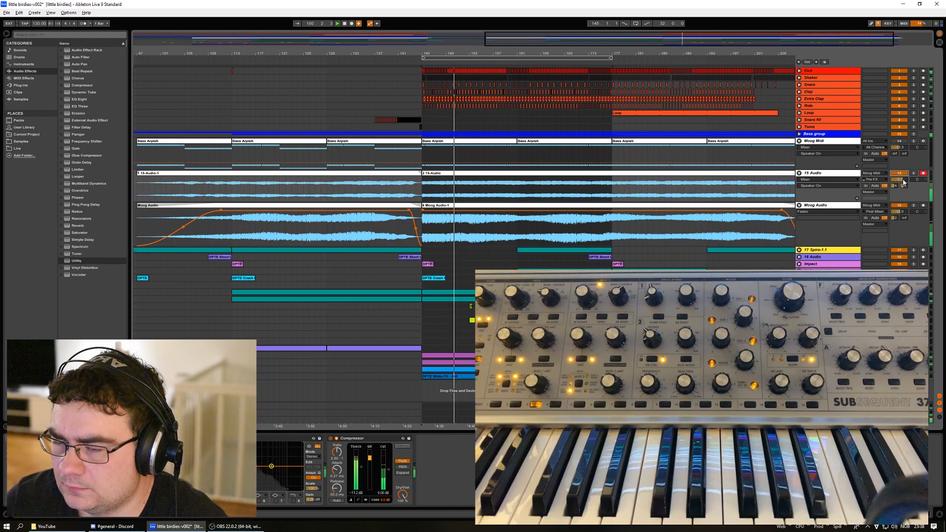
key(space)
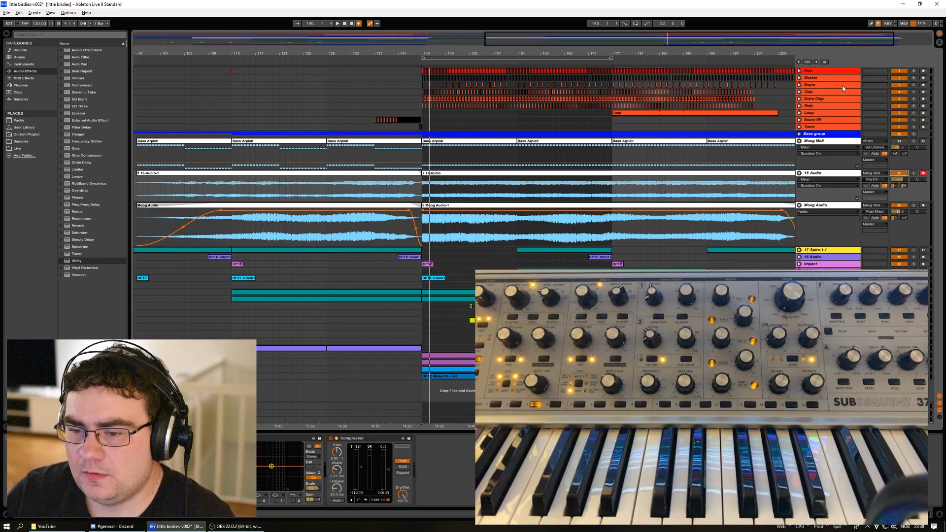
key(space)
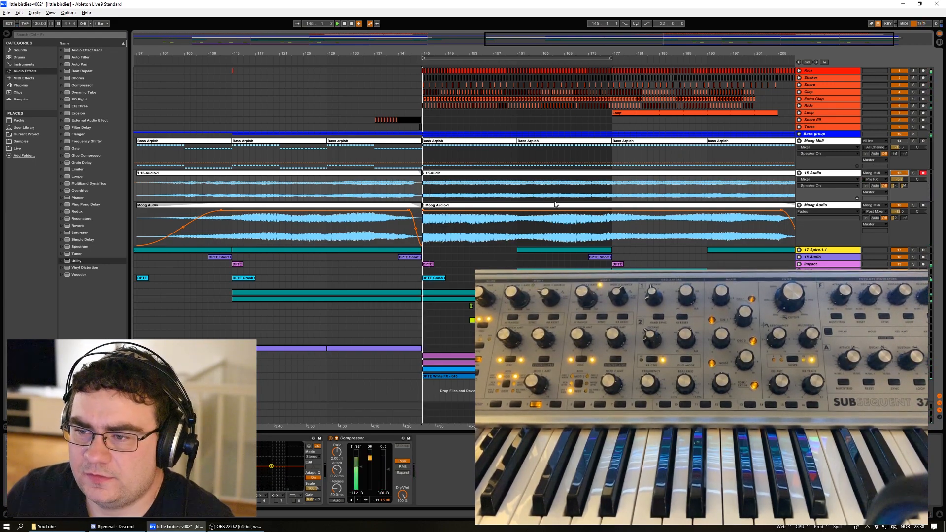
key(space)
drag(447, 36, 465, 12)
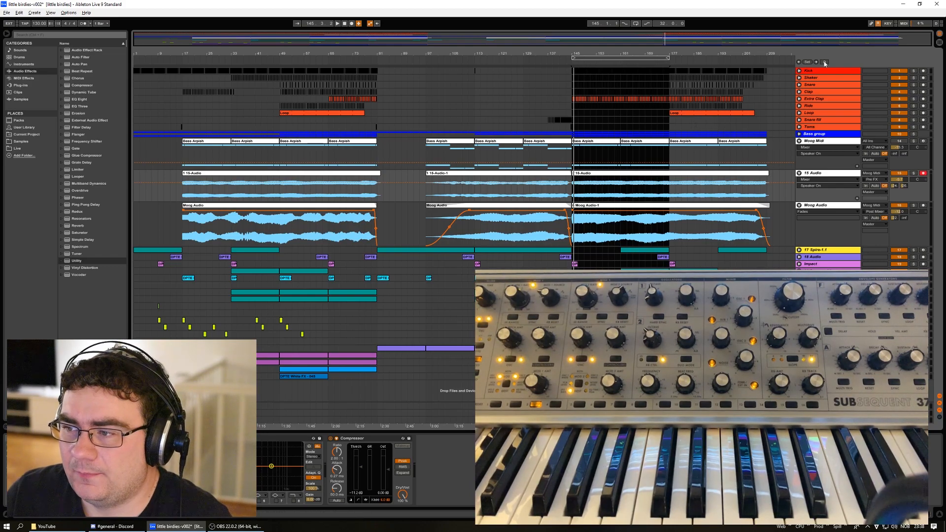
click(799, 134)
drag(621, 35, 434, 36)
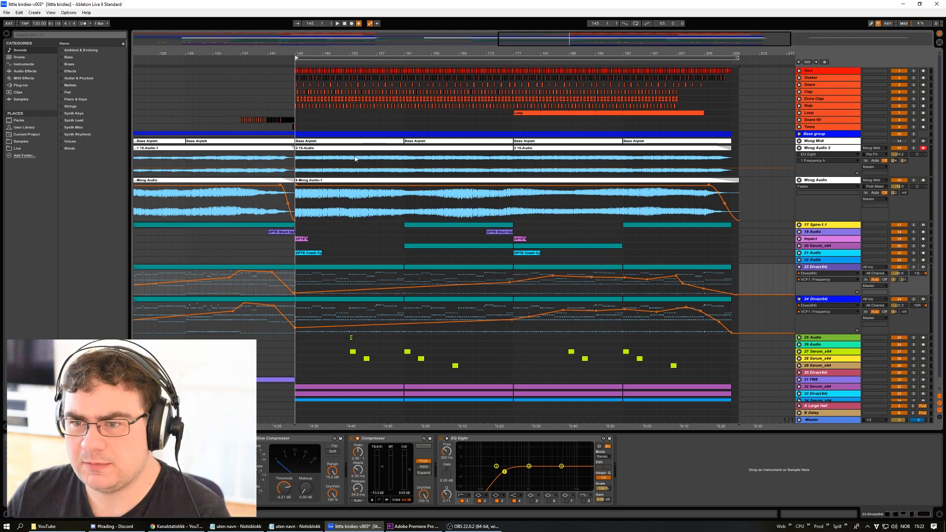
Step: Move the loop start to bar 161 and solo the 23 Diva(x64) track
drag(295, 62, 405, 67)
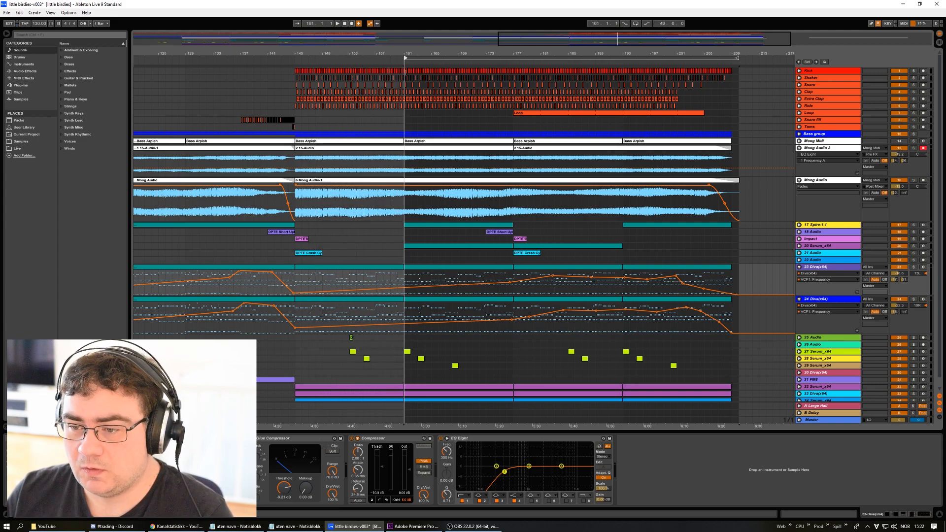
click(915, 267)
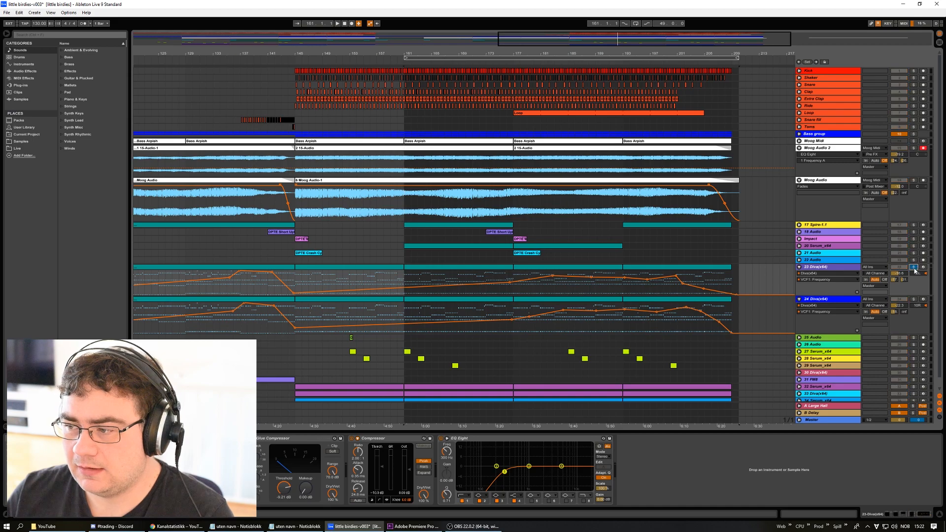
Step: Add 24 Diva(x64), Moog Audio and Moog Audio 2 to the soloed tracks and play them together from bar 161
click(915, 299)
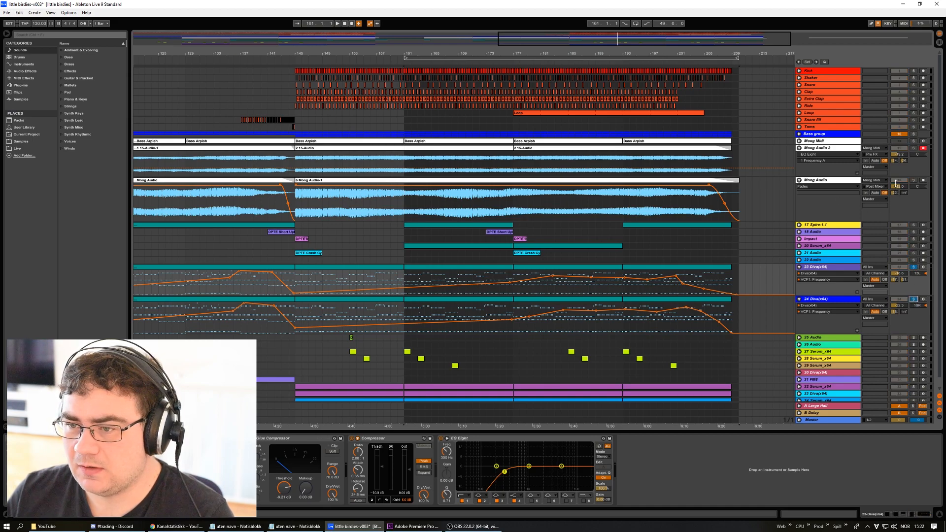
click(913, 181)
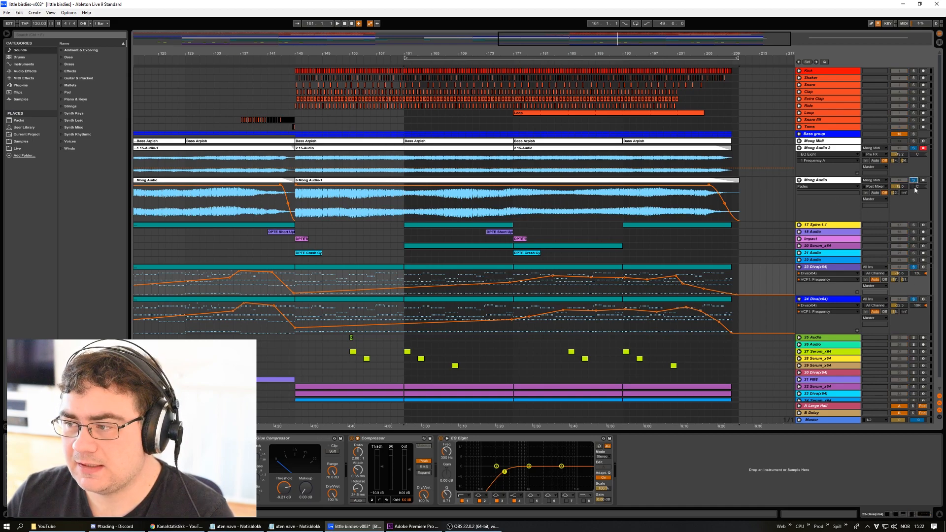
click(416, 58)
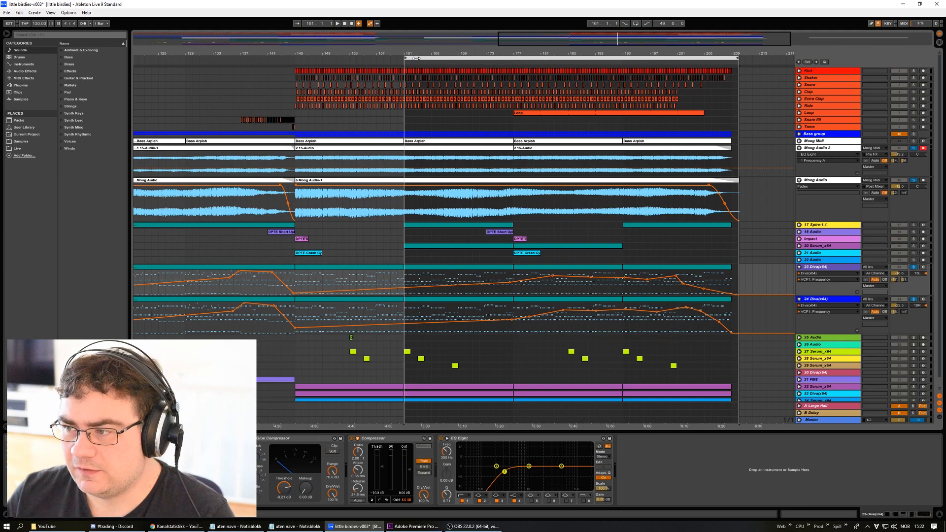
key(space)
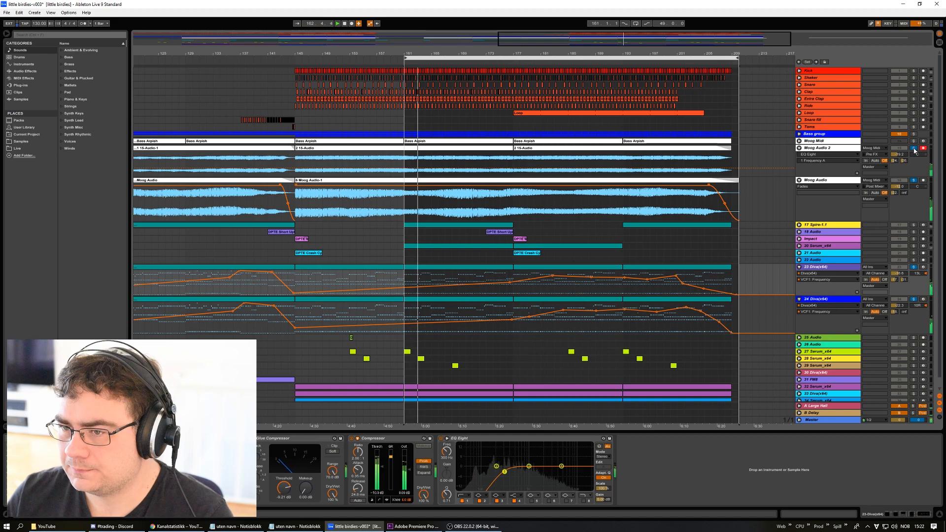
Step: Clear the track solos, move the loop start back to bar 145 and play the full mix from there
click(914, 180)
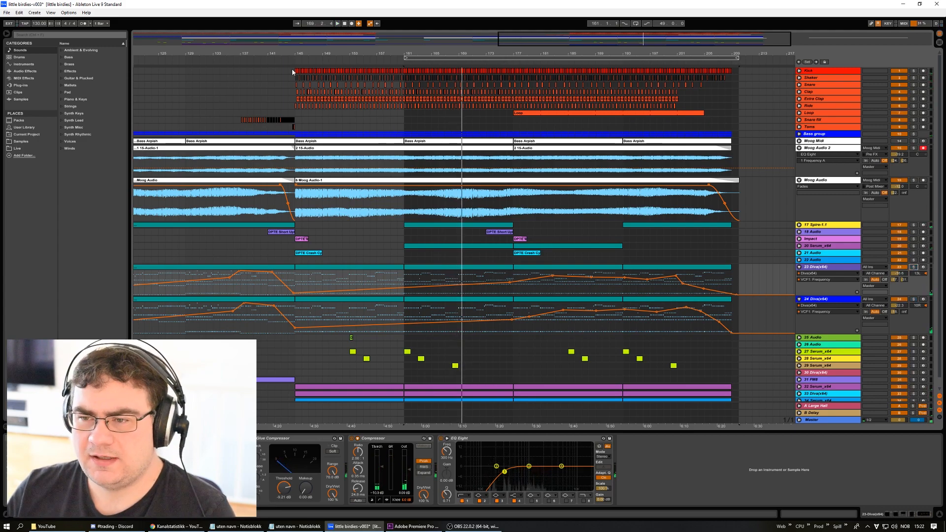
drag(405, 58, 296, 64)
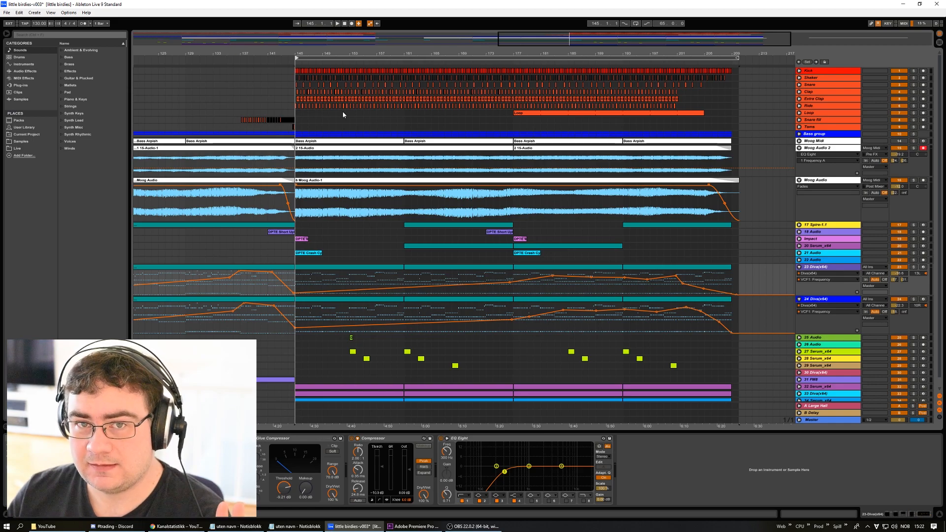
key(space)
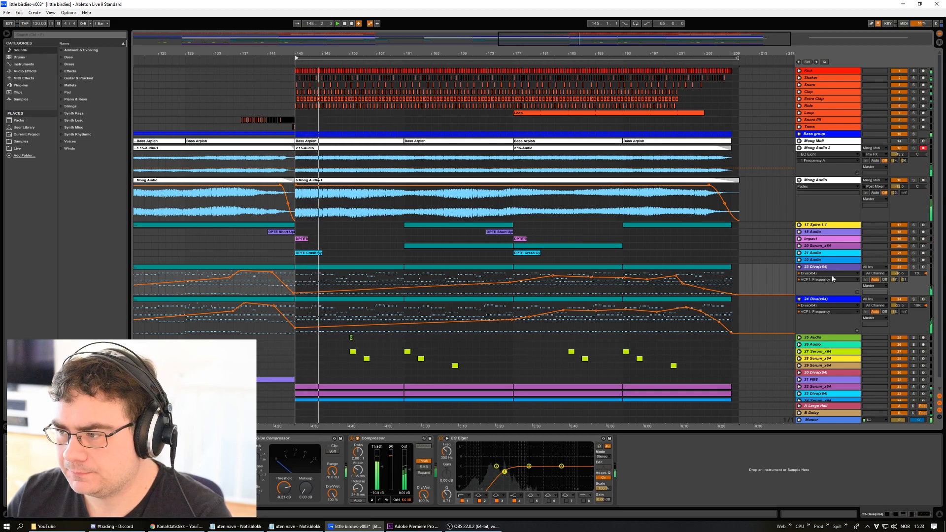
click(810, 269)
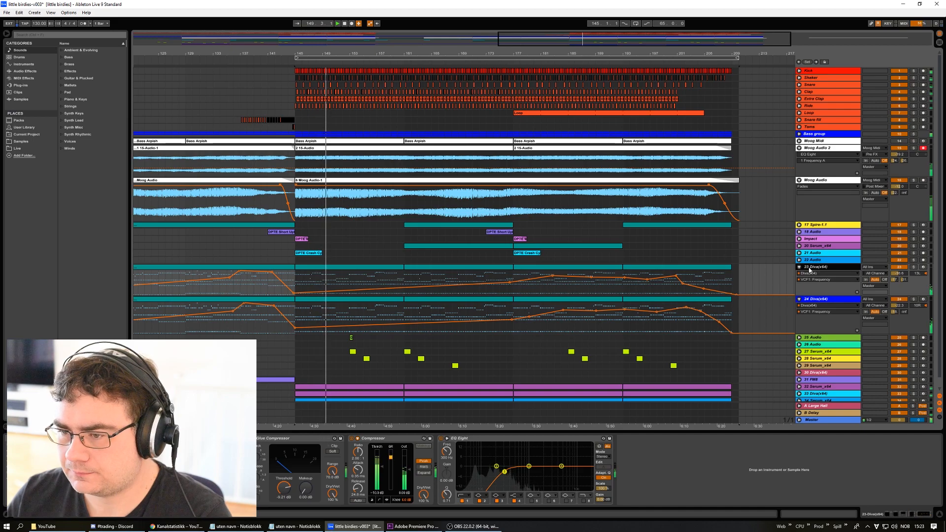
scroll(682, 270, down, 1)
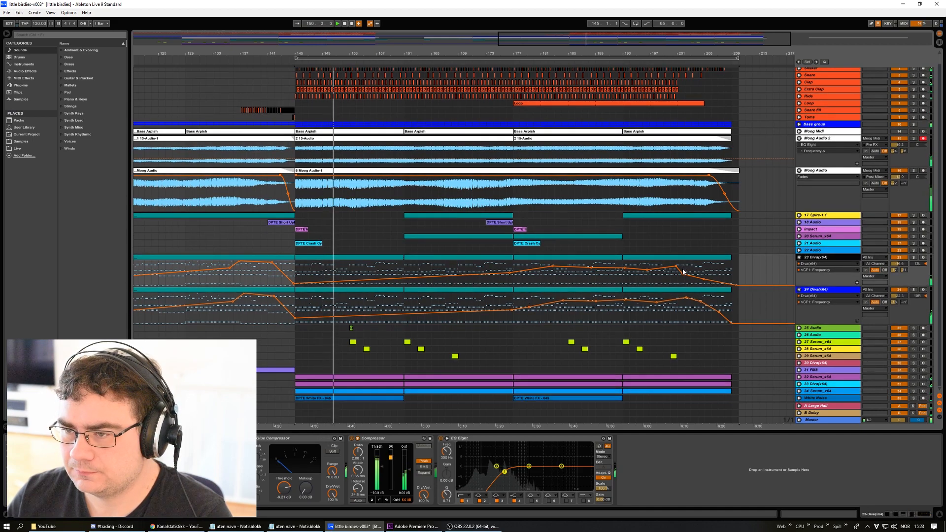
Step: Fold the Moog Audio track and check the loudness in the Master's FabFilter Pro-L 2 limiter during playback
click(799, 171)
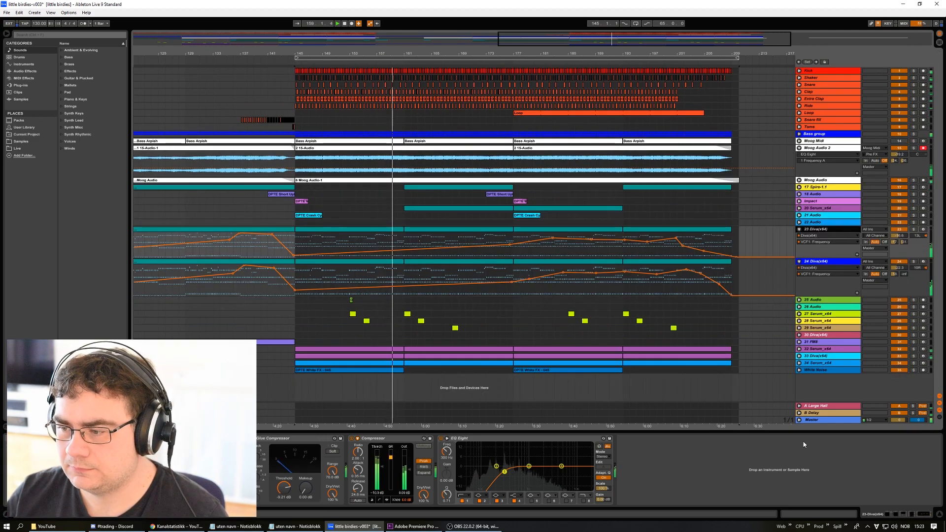
click(816, 419)
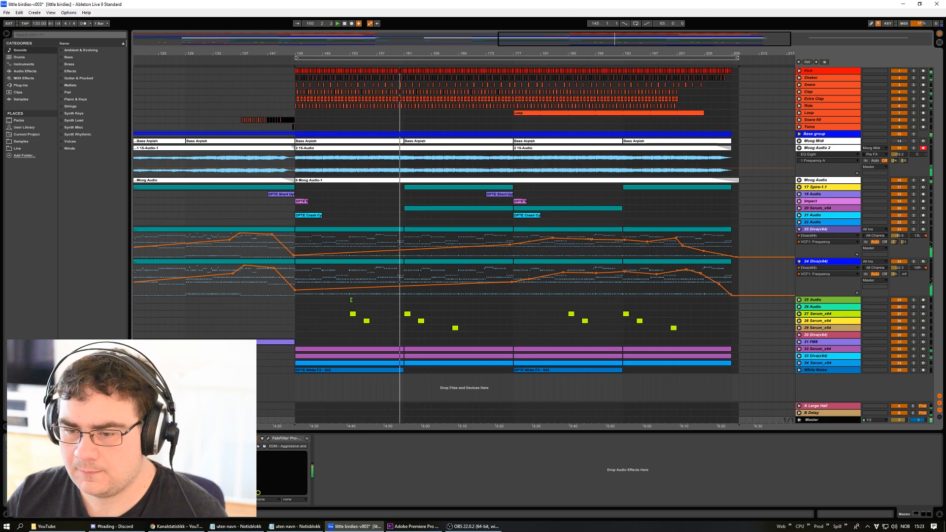
click(269, 439)
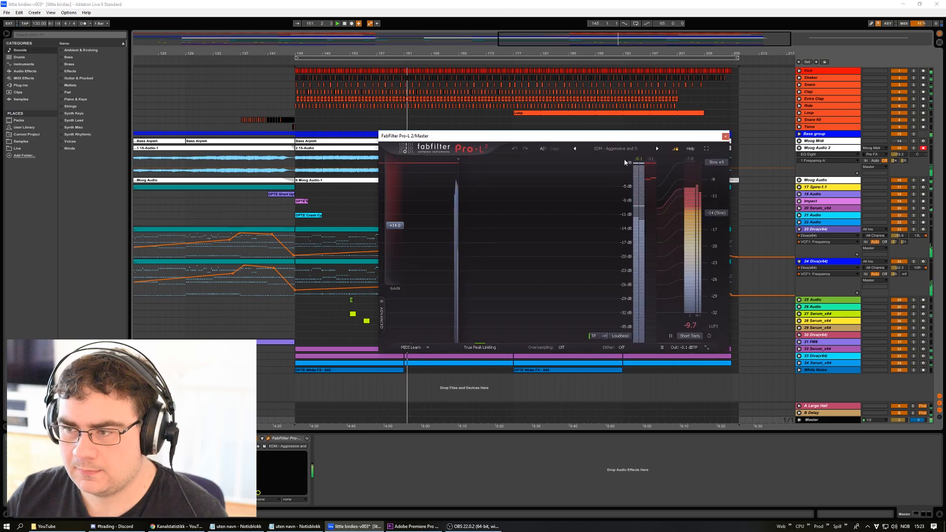
drag(607, 138, 241, 273)
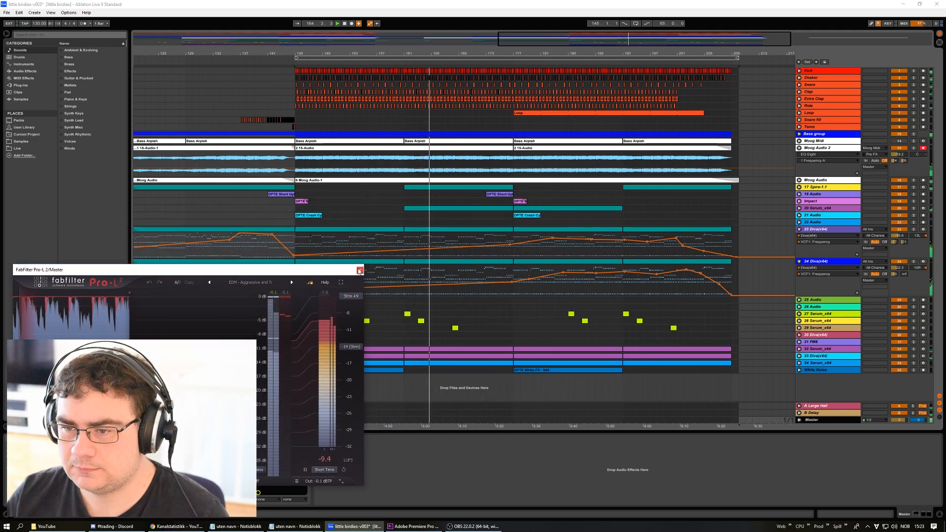
click(360, 271)
Step: Examine the Diva synth settings and the Decapitator saturation on the 23 Diva(x64) track, closing each plug-in window
click(814, 229)
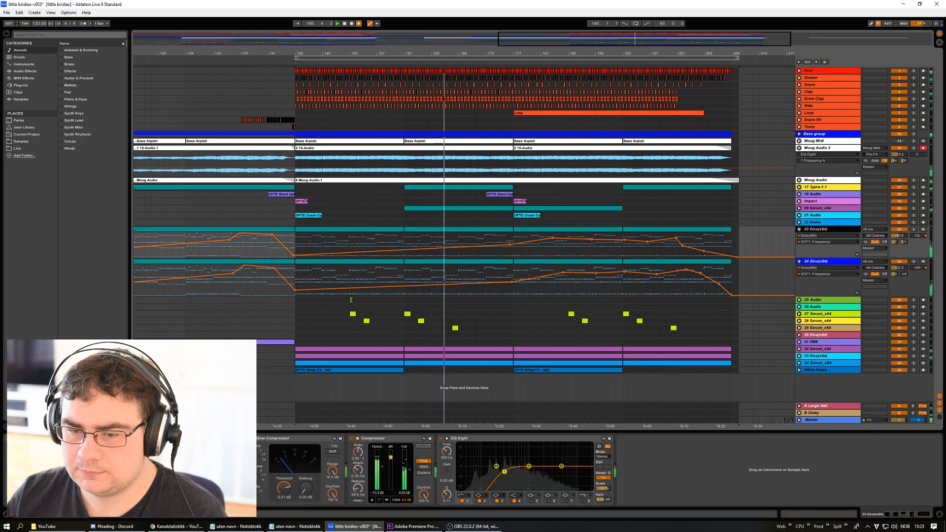
click(26, 438)
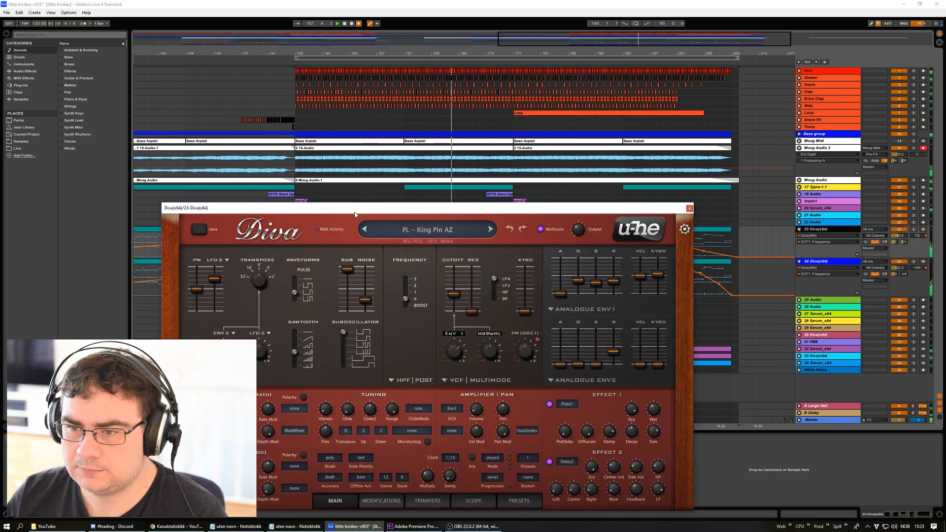
drag(354, 214, 207, 44)
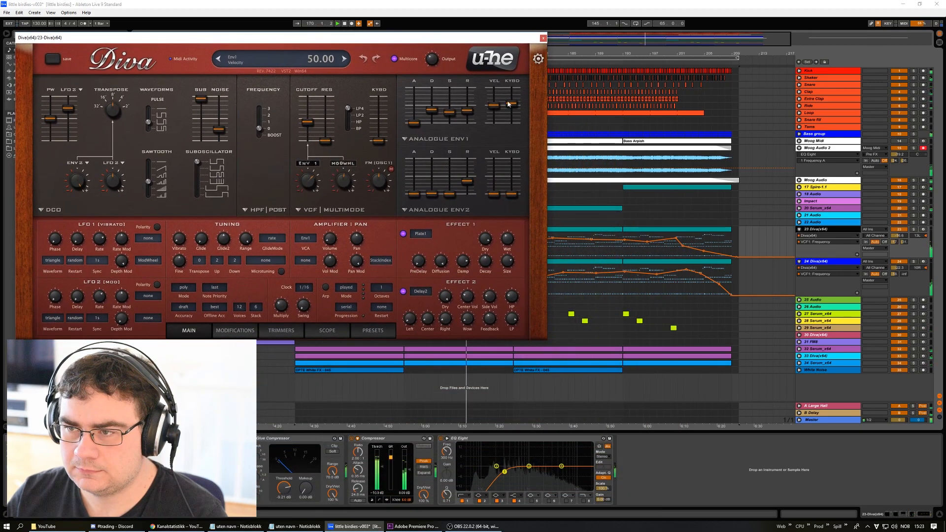
click(544, 39)
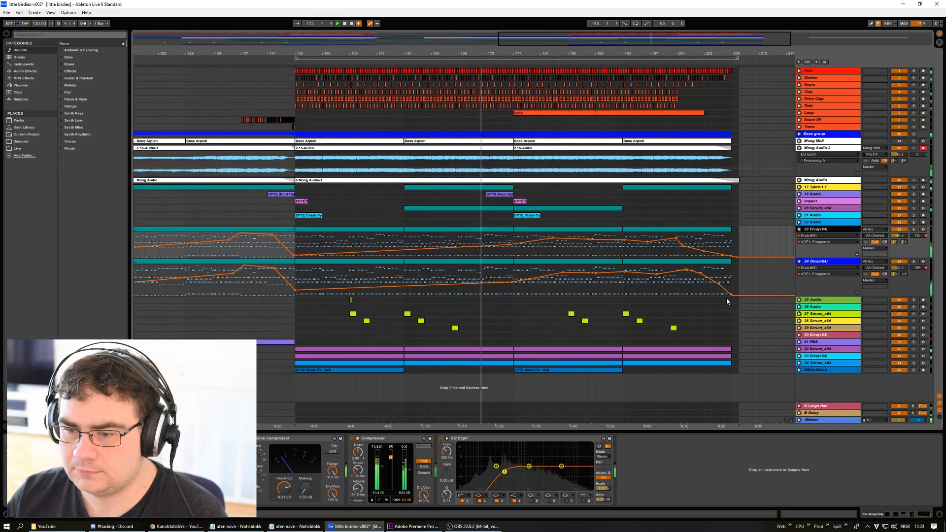
click(140, 438)
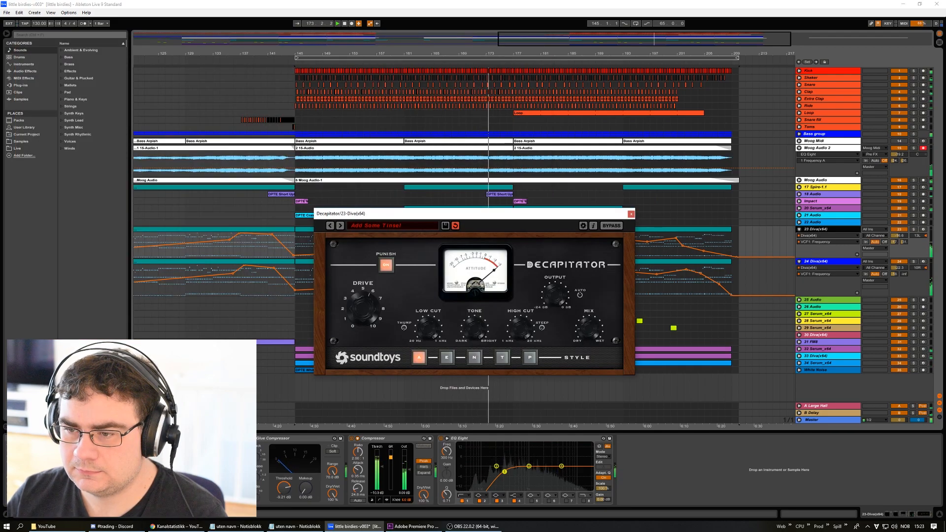
drag(508, 217, 300, 233)
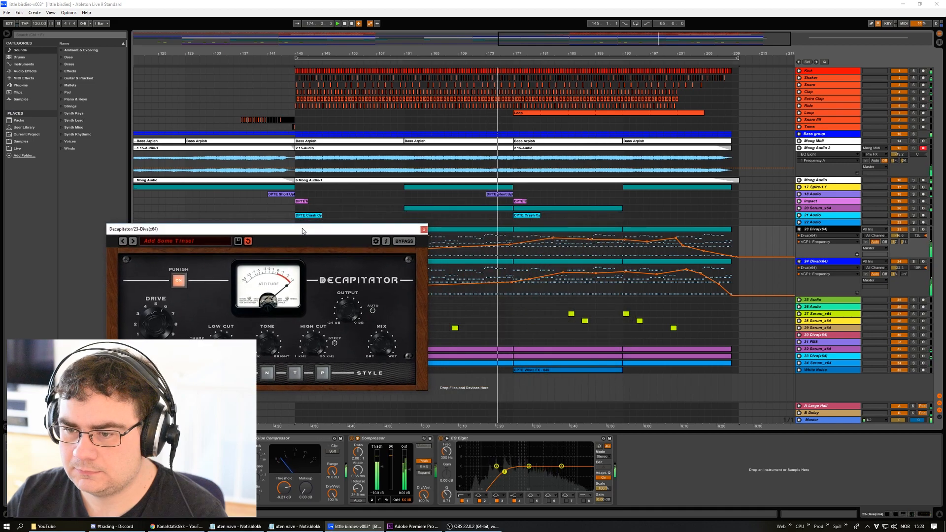
click(424, 230)
Step: Examine the Diva patch and the Decapitator settings on the 24 Diva(x64) track, closing each plug-in window
click(820, 264)
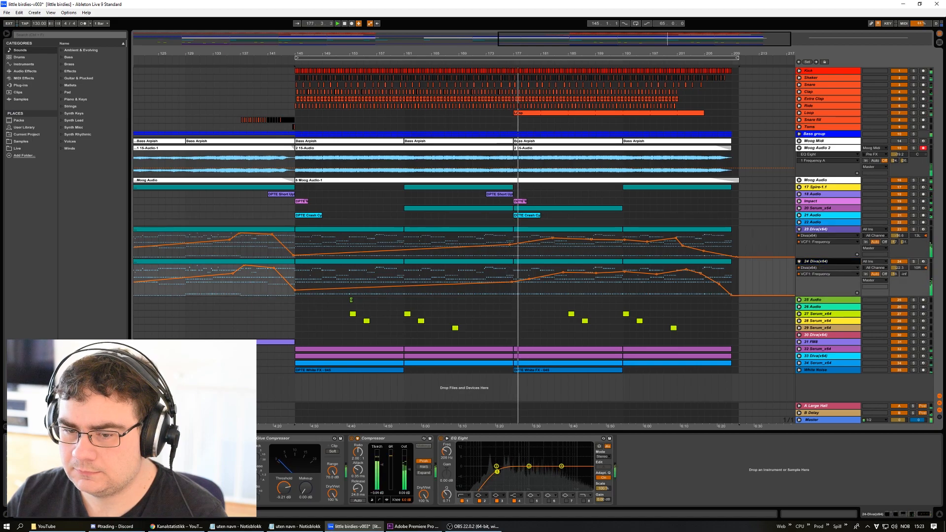
click(24, 438)
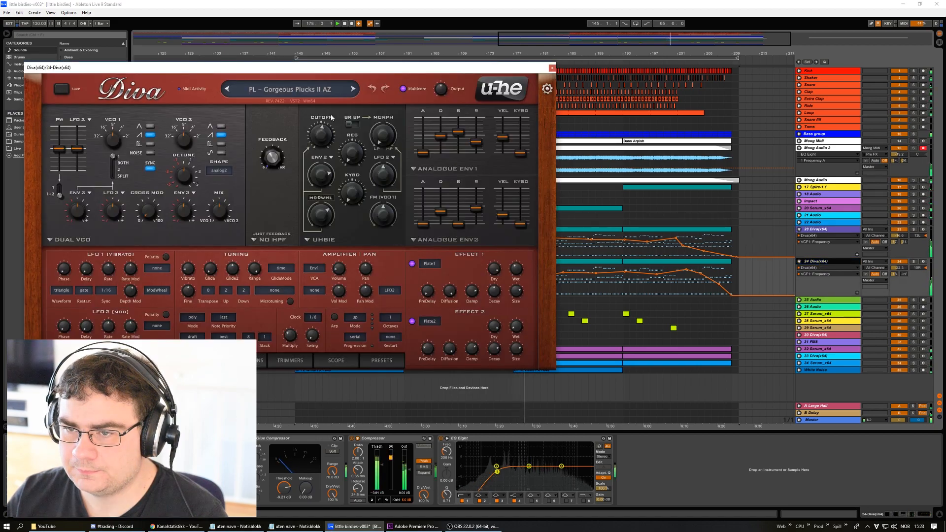
drag(343, 73, 403, 78)
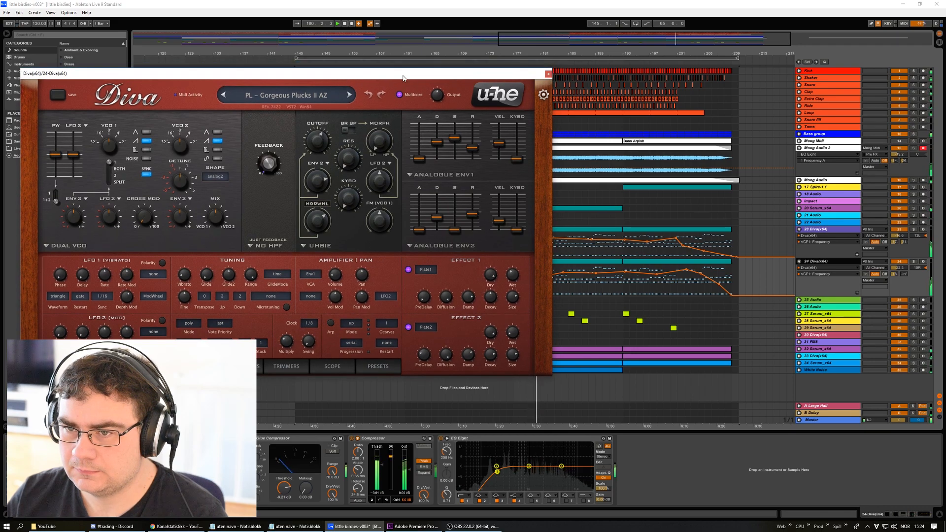
click(548, 74)
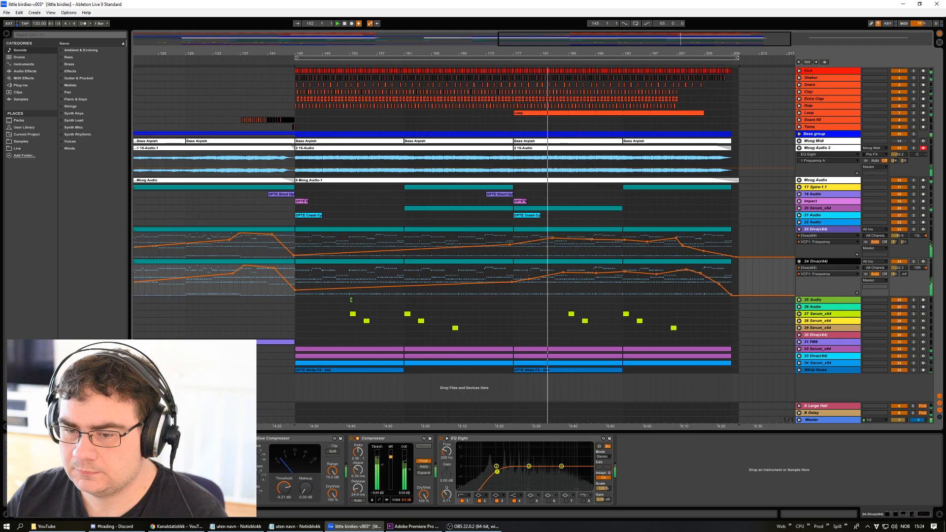
drag(203, 133, 249, 196)
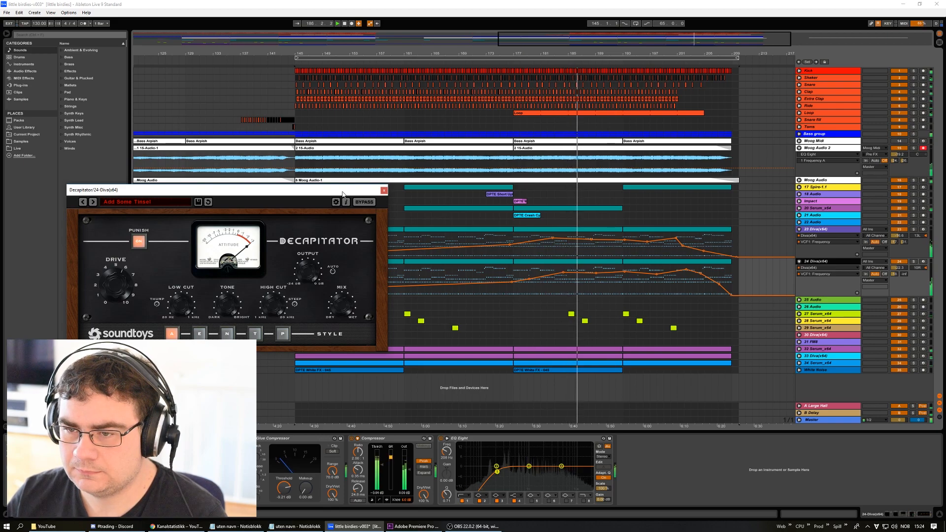
click(384, 190)
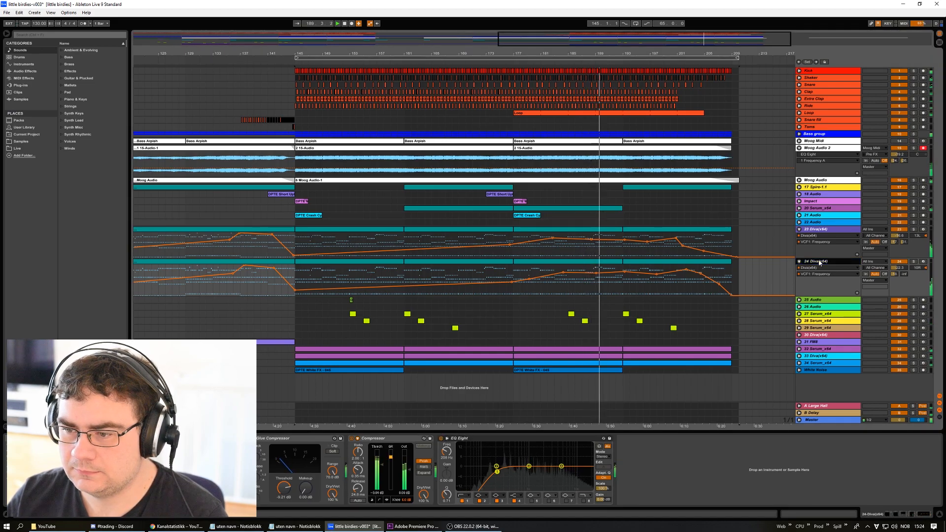
Step: Unfold the 34 Serum_x64, 33 Diva(x64) and 32 Serum_x64 tracks to view their notes and automation
click(816, 363)
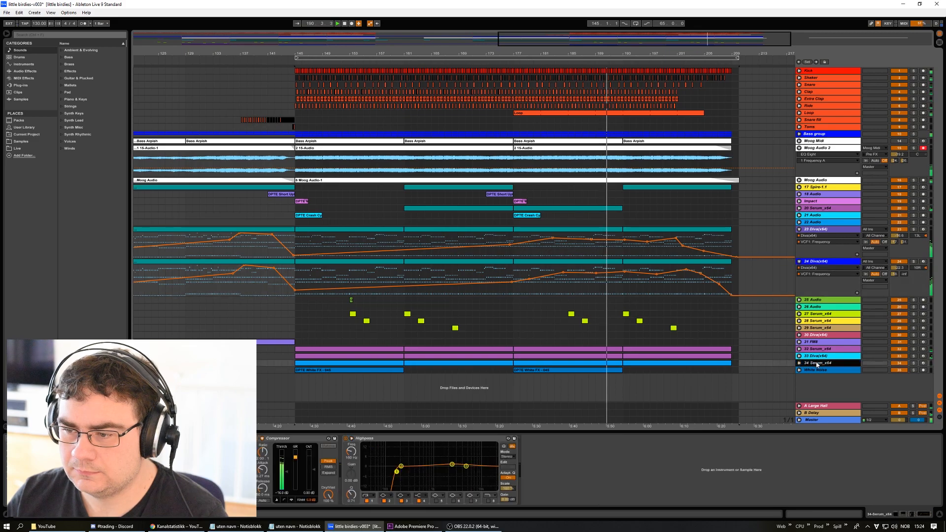
click(800, 363)
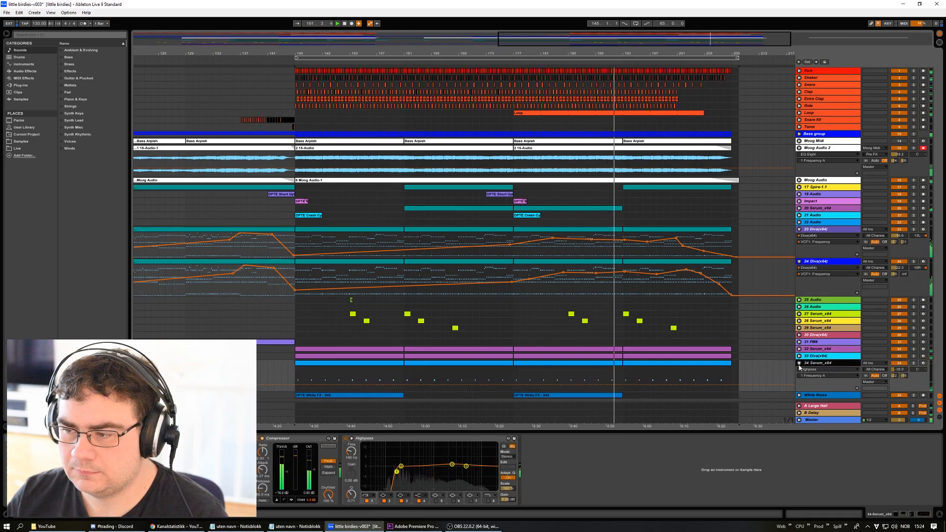
click(800, 356)
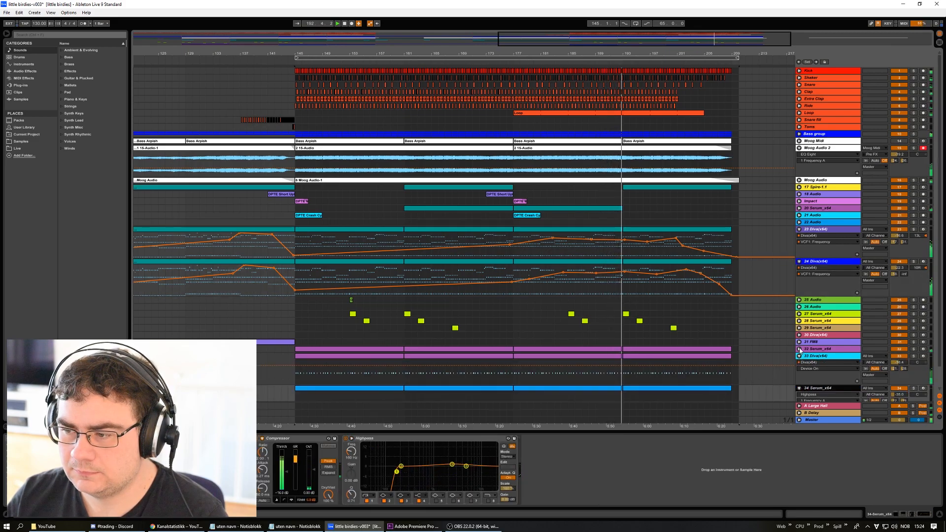
click(799, 349)
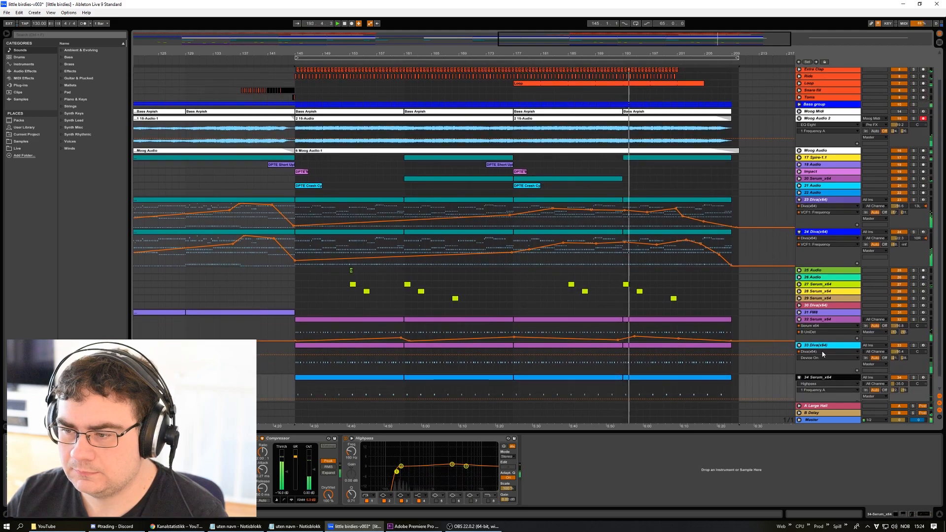
scroll(823, 354, down, 1)
scroll(823, 354, up, 2)
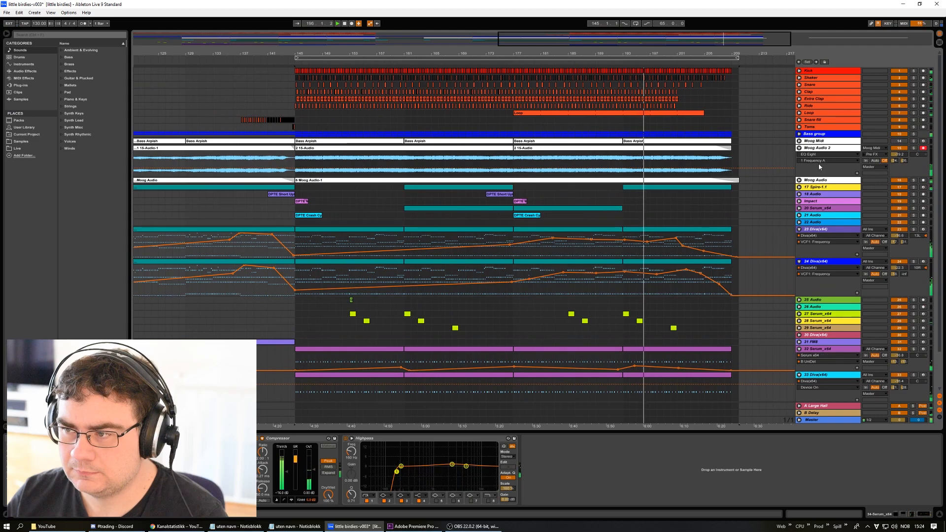
Step: Unfold the Bass group and inspect the device chains of Mid Bass, Higher and Sub Bass
click(800, 134)
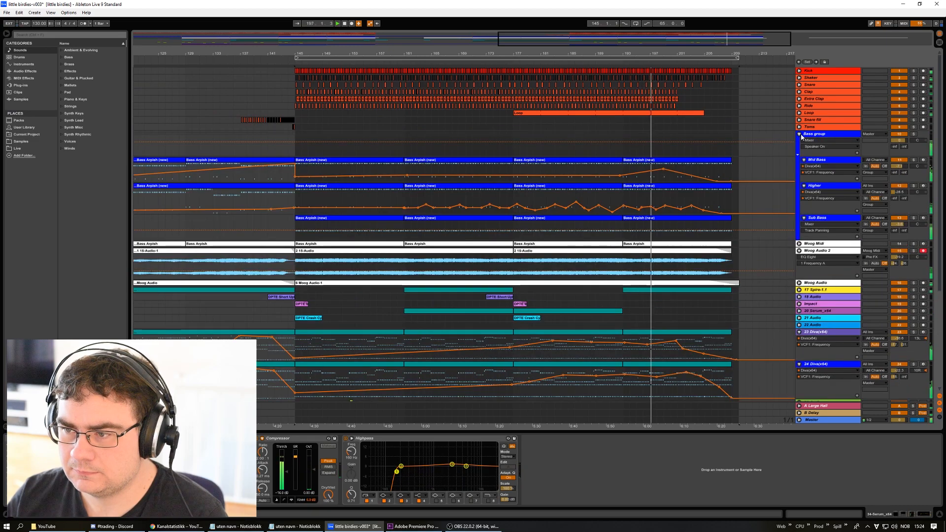
click(821, 160)
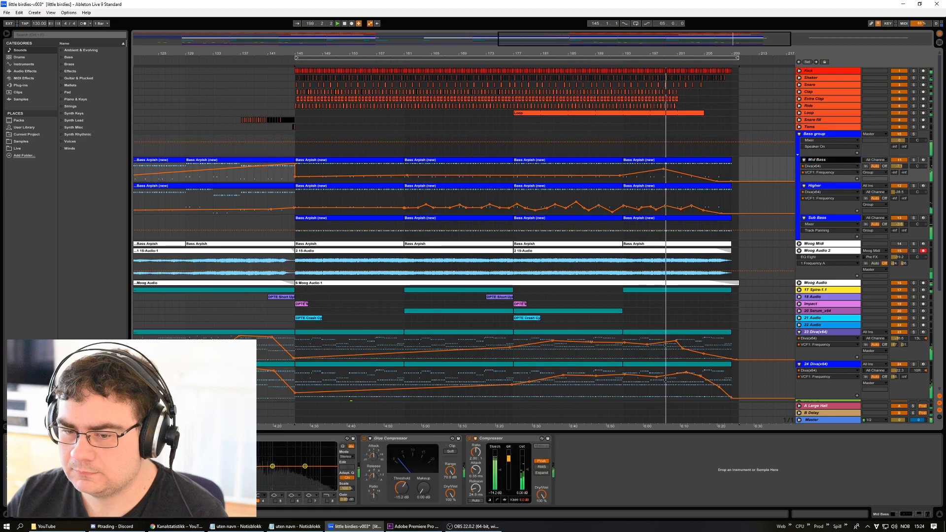
click(837, 187)
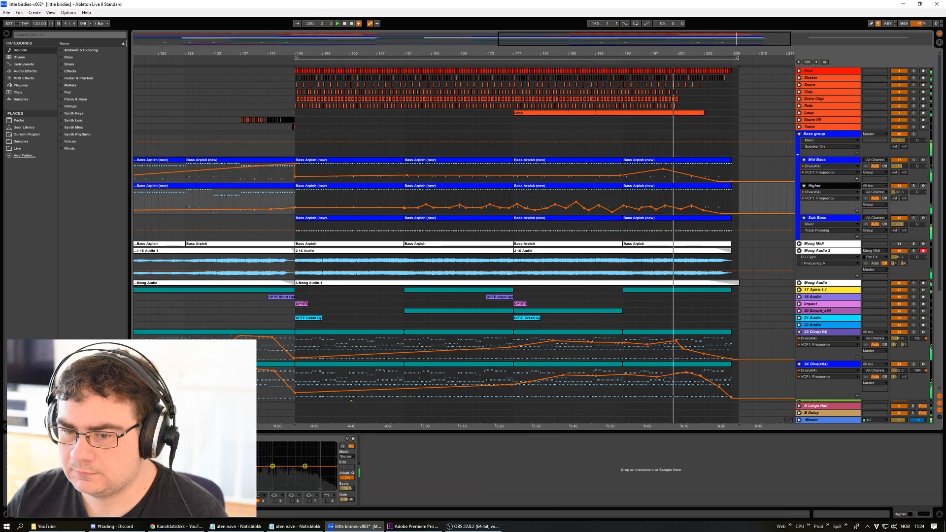
click(821, 220)
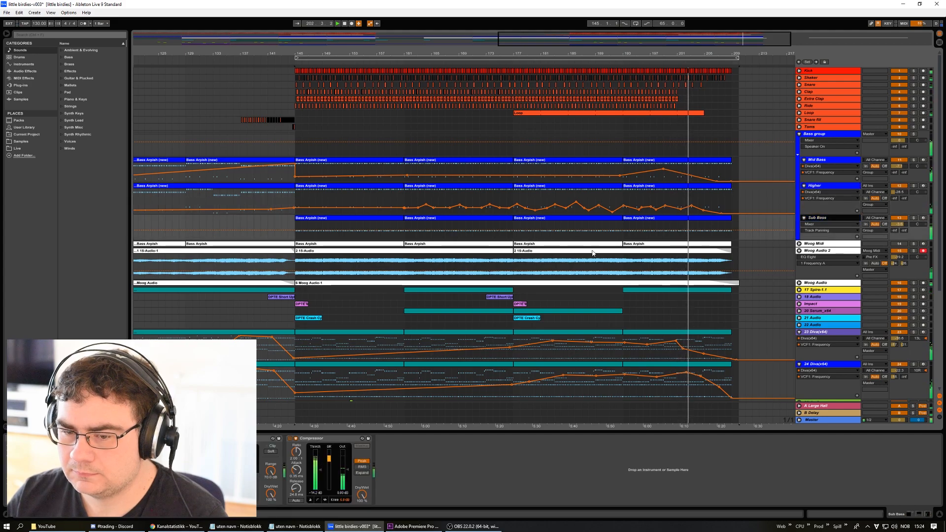
Step: Fold all tracks in the arrangement at once and select an empty spot on 23 Diva(x64) after its last clip
scroll(679, 271, down, 2)
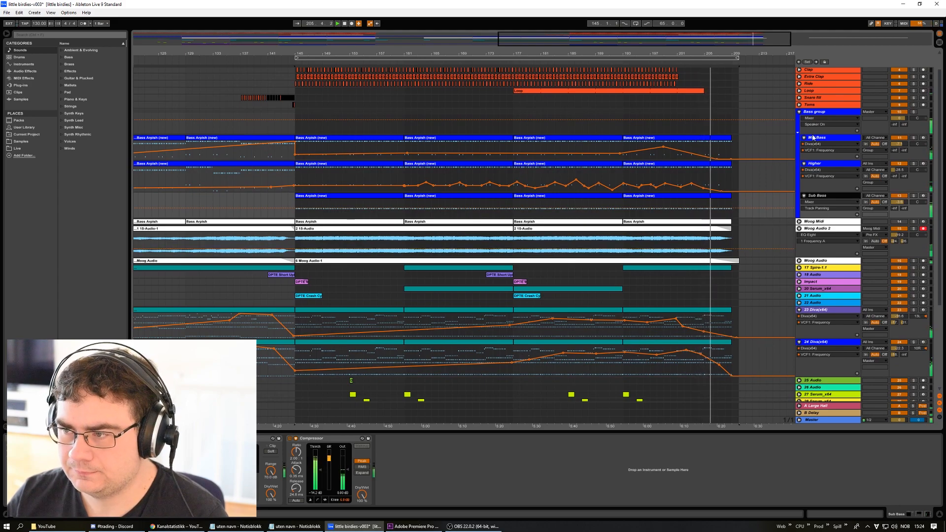
alt+click(800, 112)
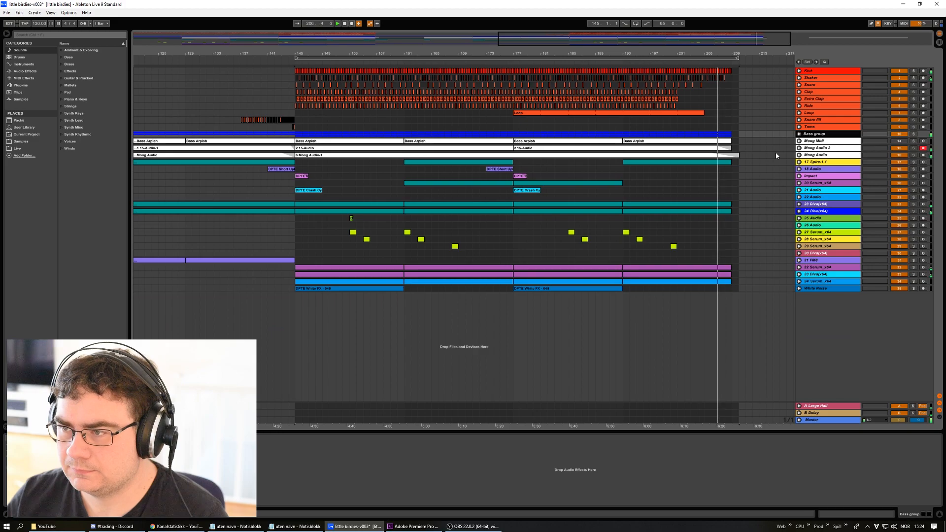
click(771, 206)
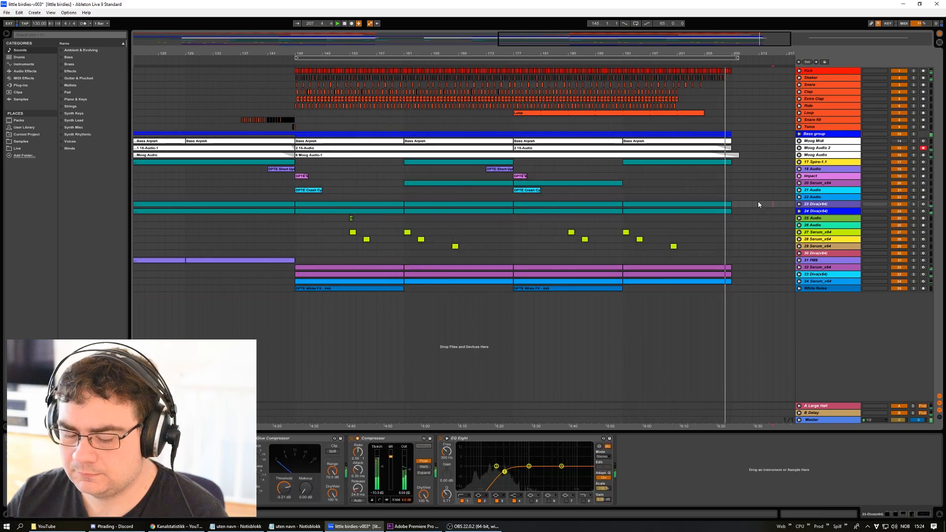